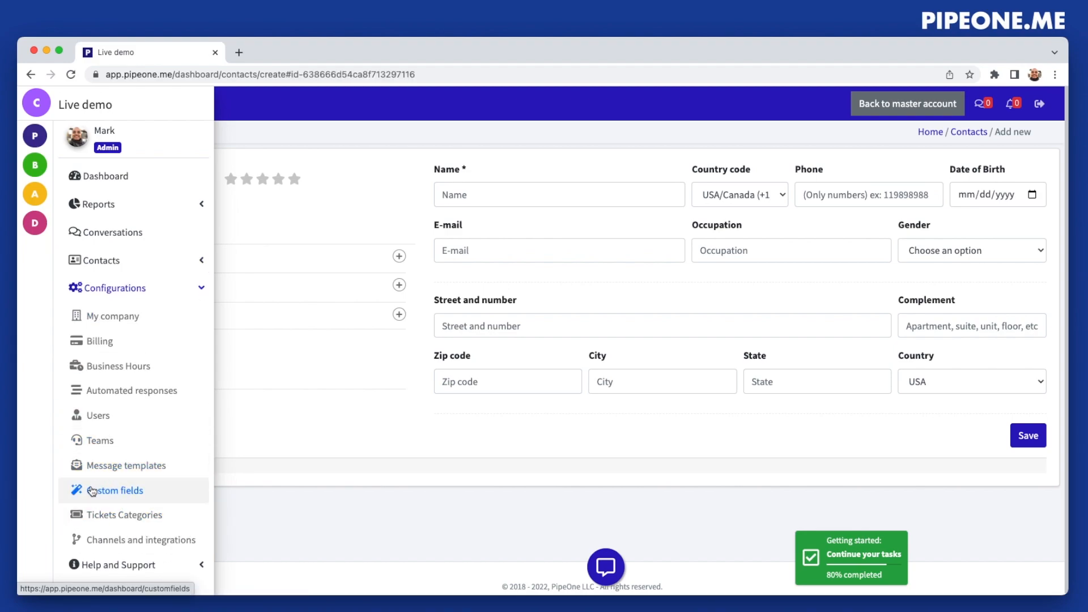
Create a custom field group named "Demo" that shows in the Contact Form
click(105, 495)
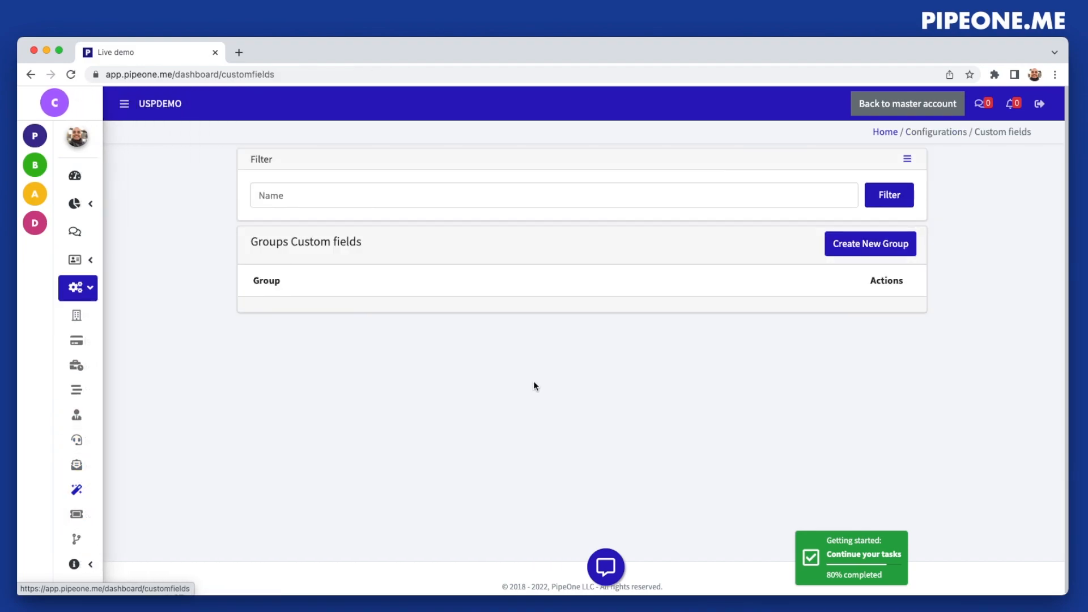
click(885, 245)
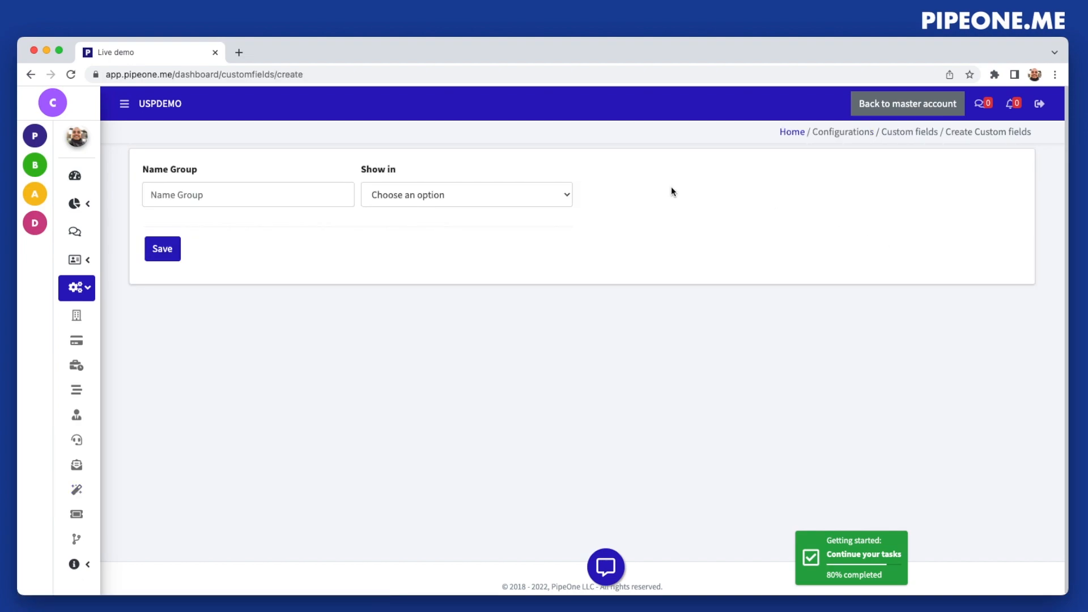
click(245, 195)
text(Demo)
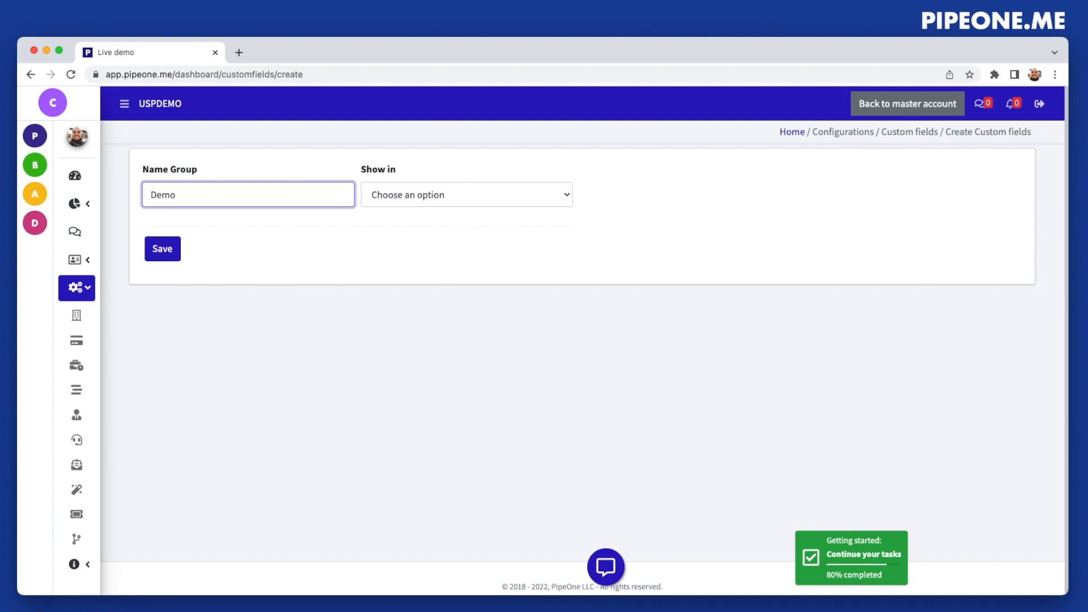
click(456, 197)
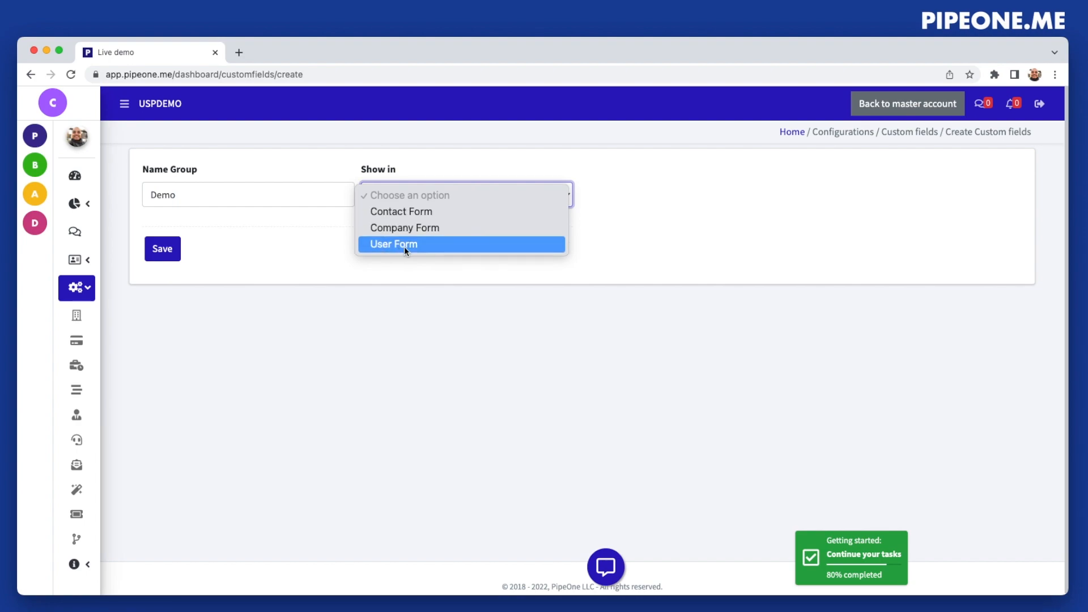
click(396, 214)
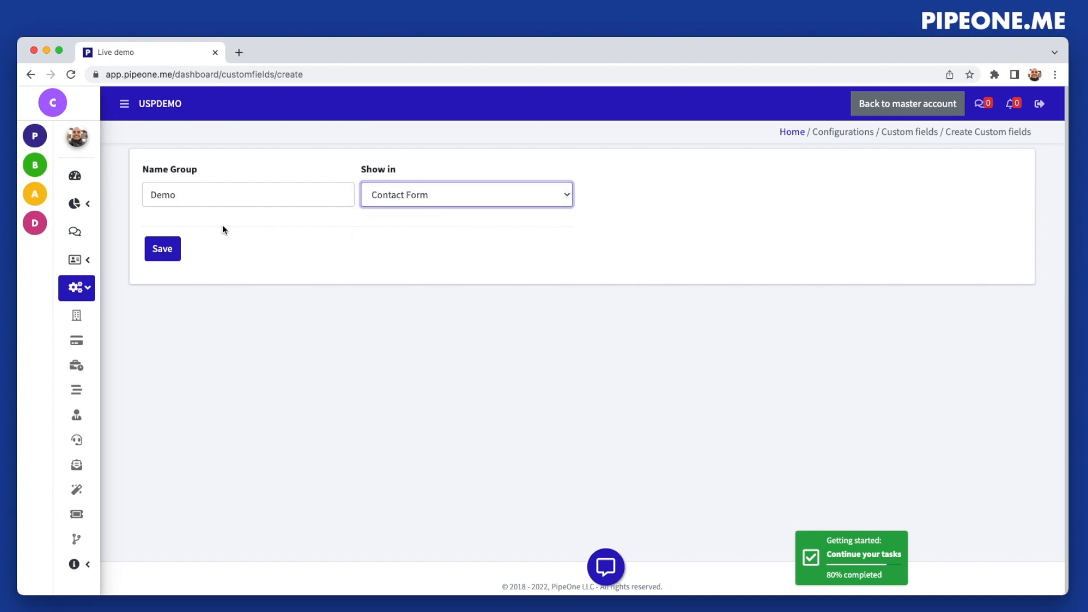
click(162, 249)
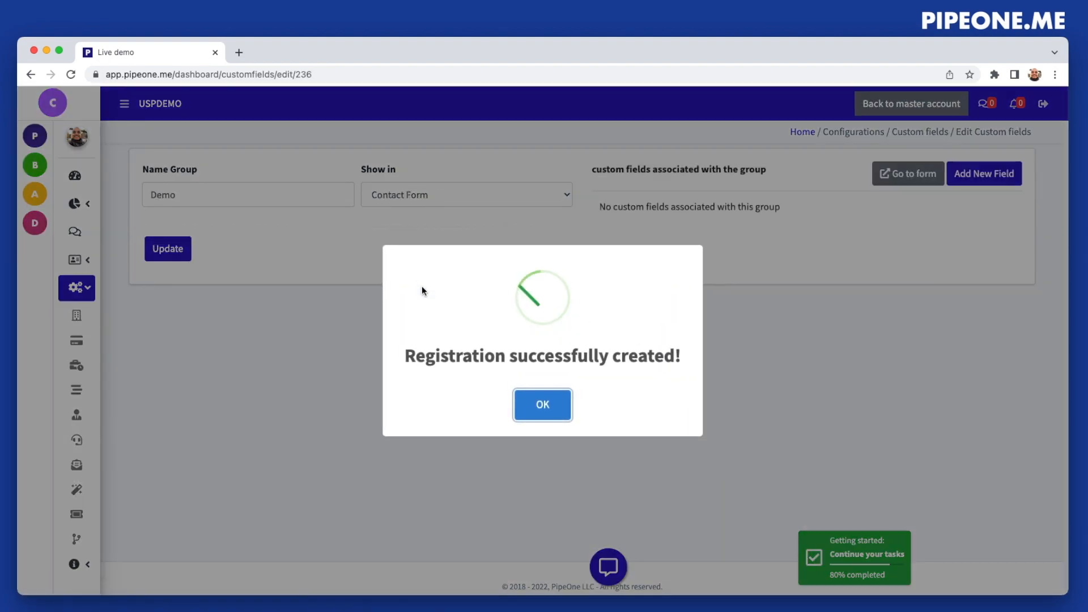
click(541, 404)
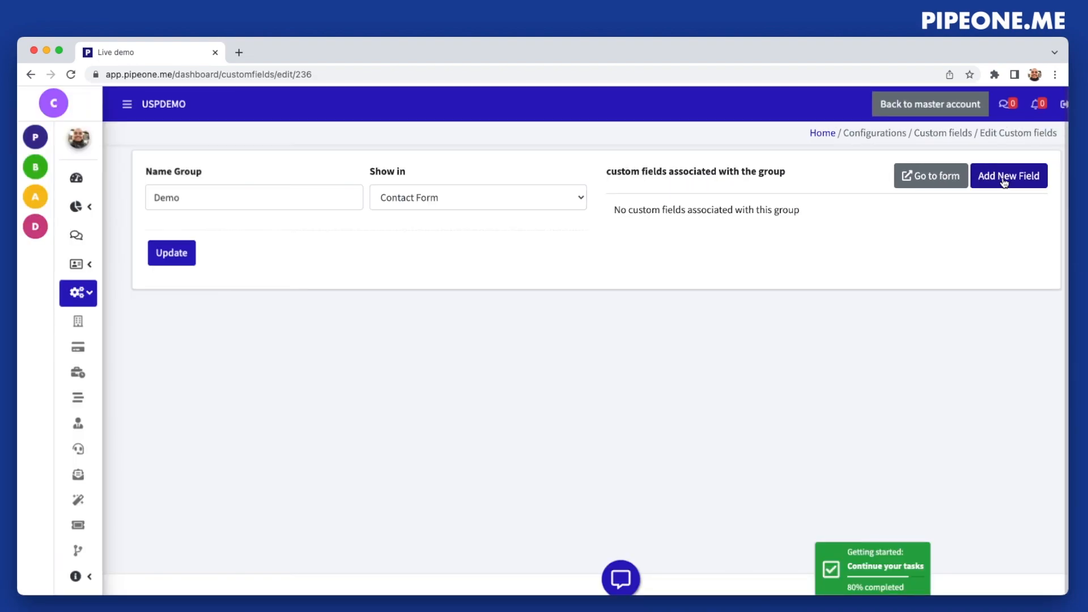
Start a new field of type Text in the Demo group and name it "Just a regular field:"
click(1003, 180)
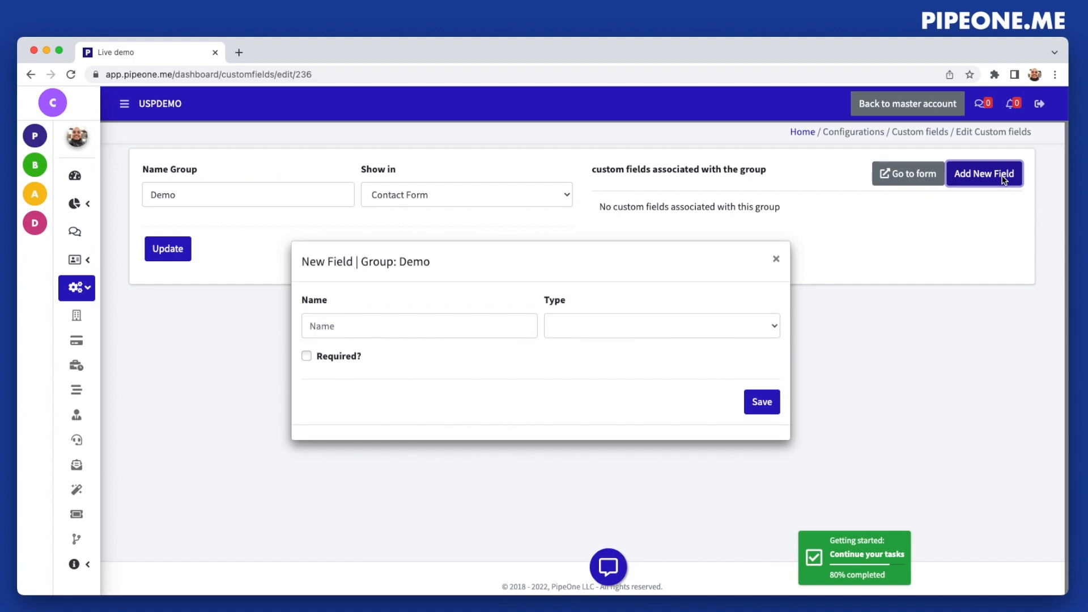
click(683, 324)
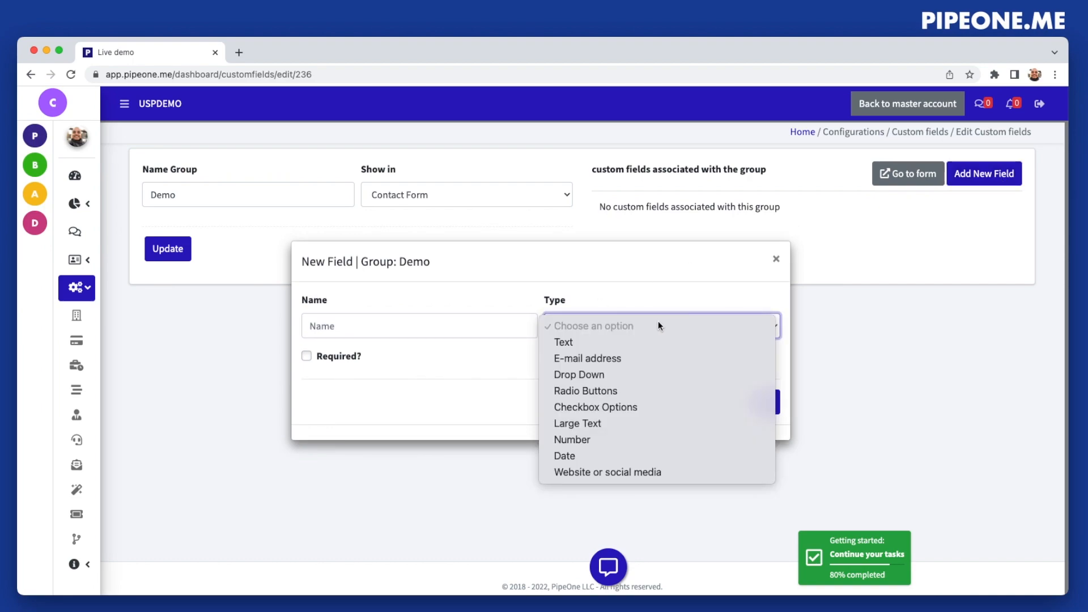
click(569, 342)
click(456, 300)
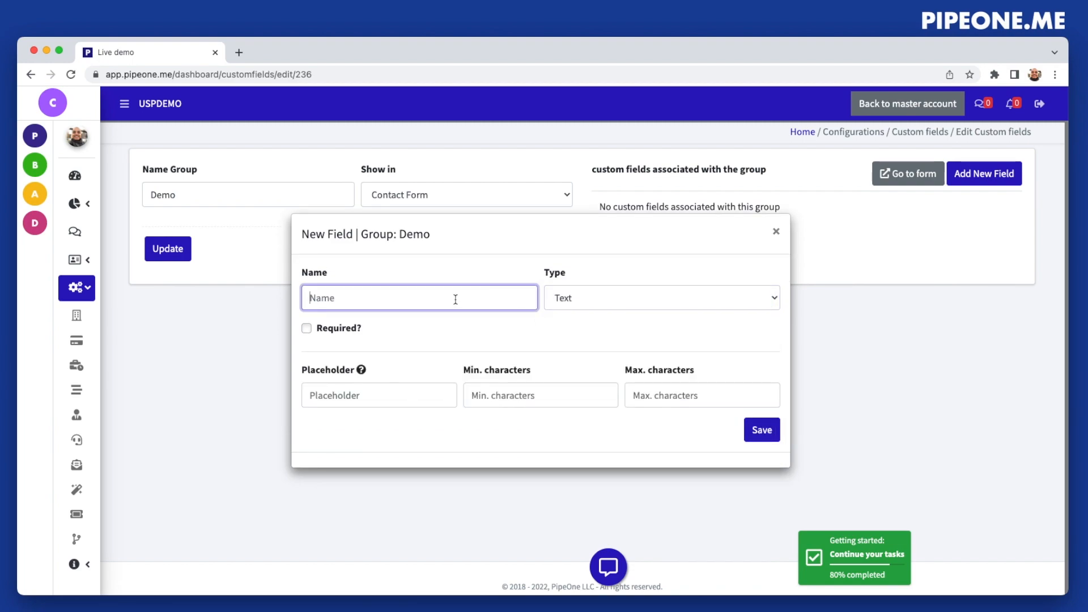
text(Just a regular field:)
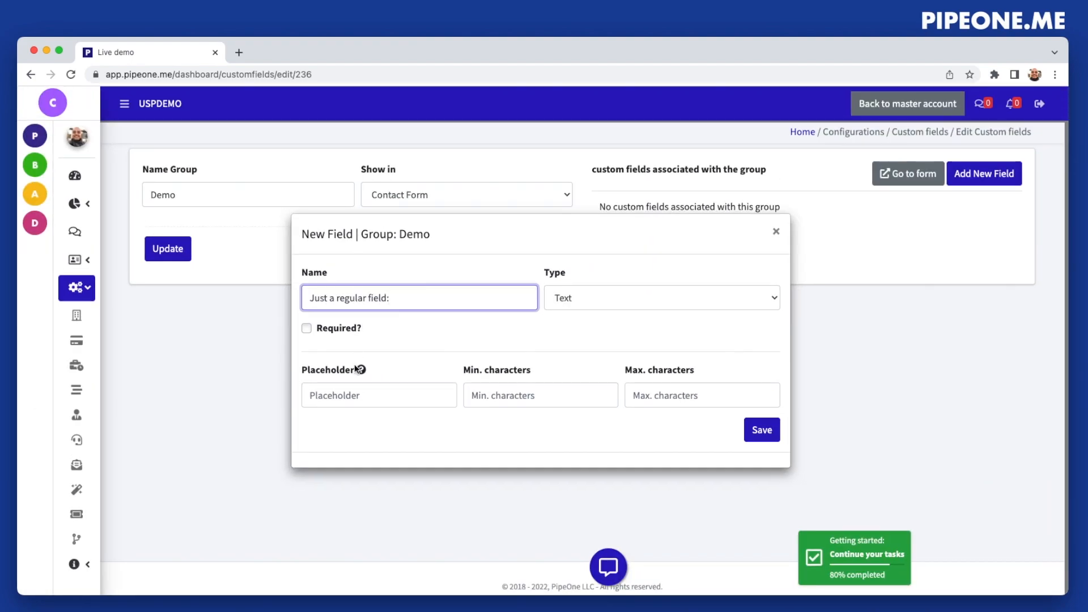
Set the text field's placeholder to "Example of a name" and save the field
mouse_move(362, 372)
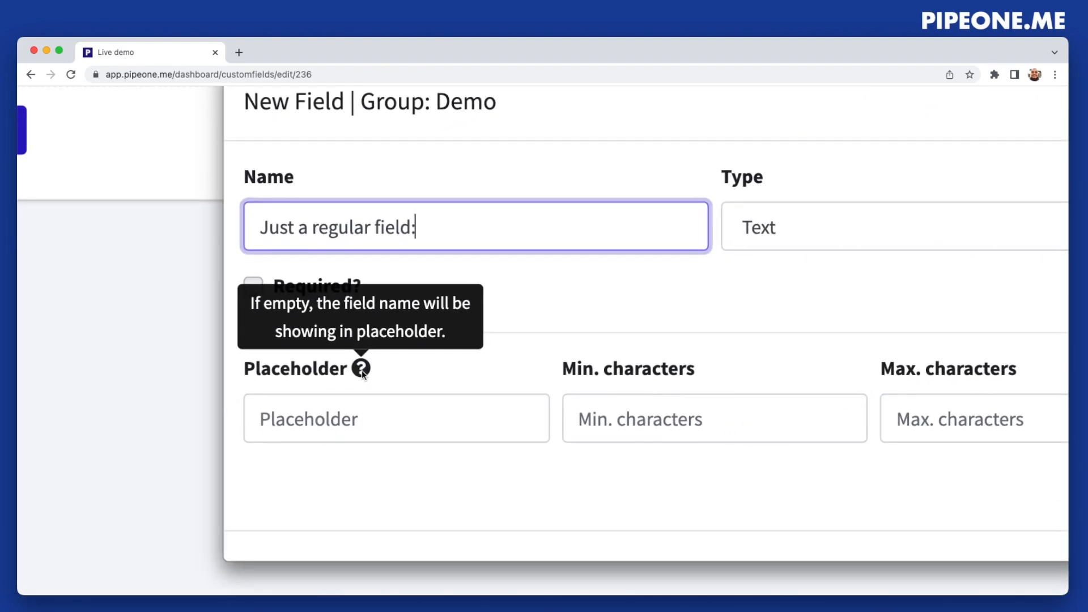
click(391, 410)
text(Example of an)
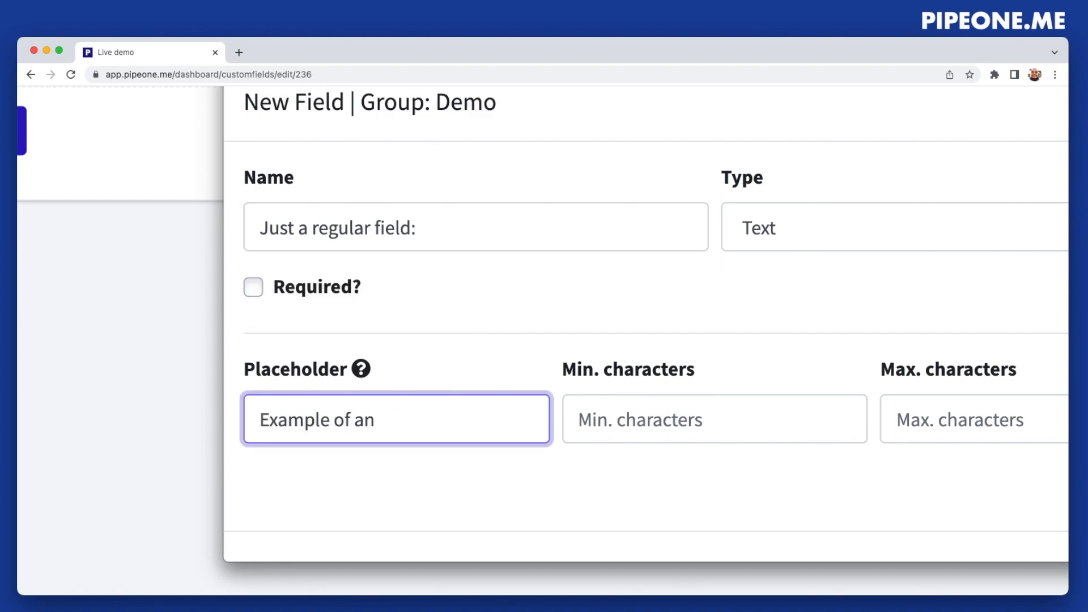
key(BackSpace)
text(name)
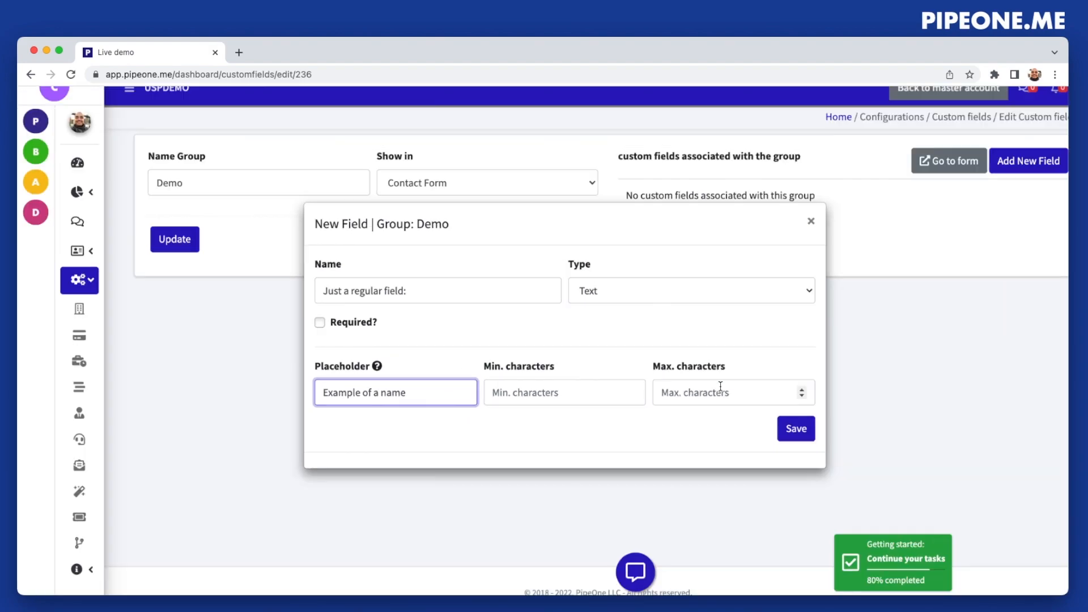
click(626, 358)
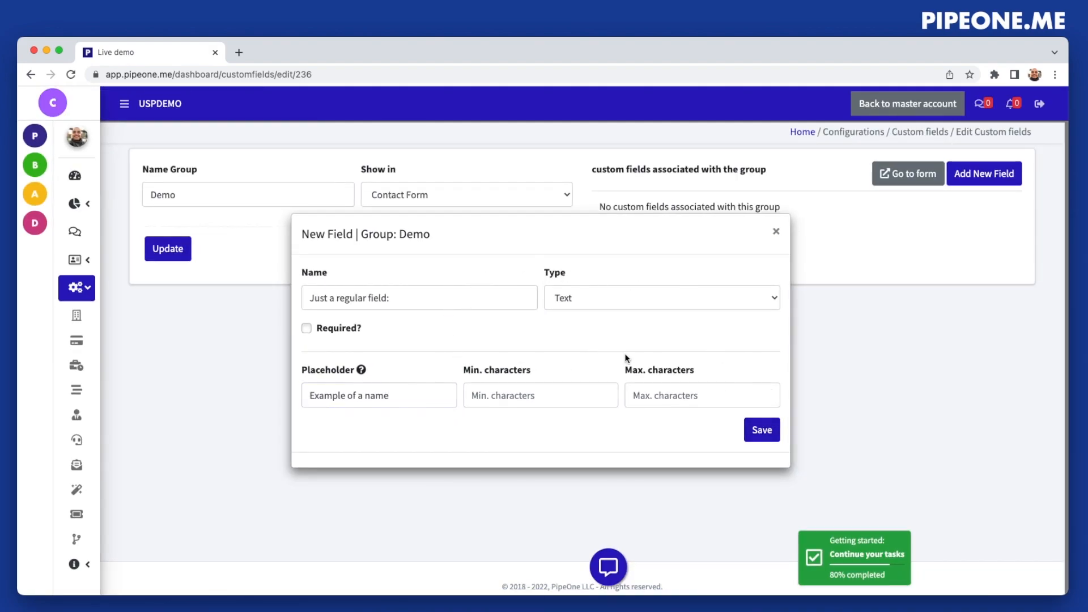
click(760, 430)
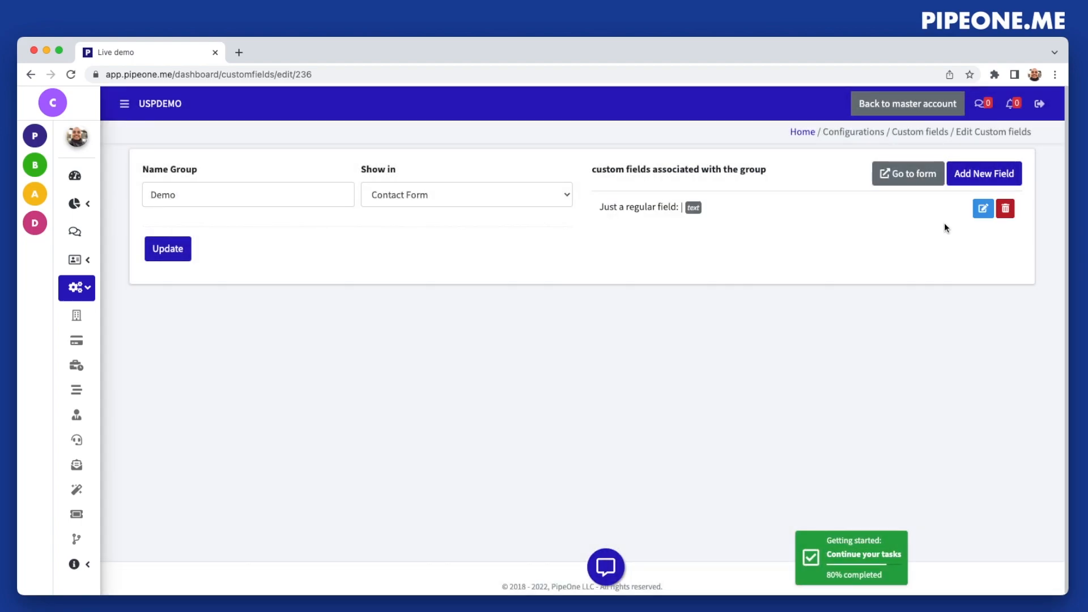
Start another new field of type Radio Buttons and name it "This is the radio"
click(979, 171)
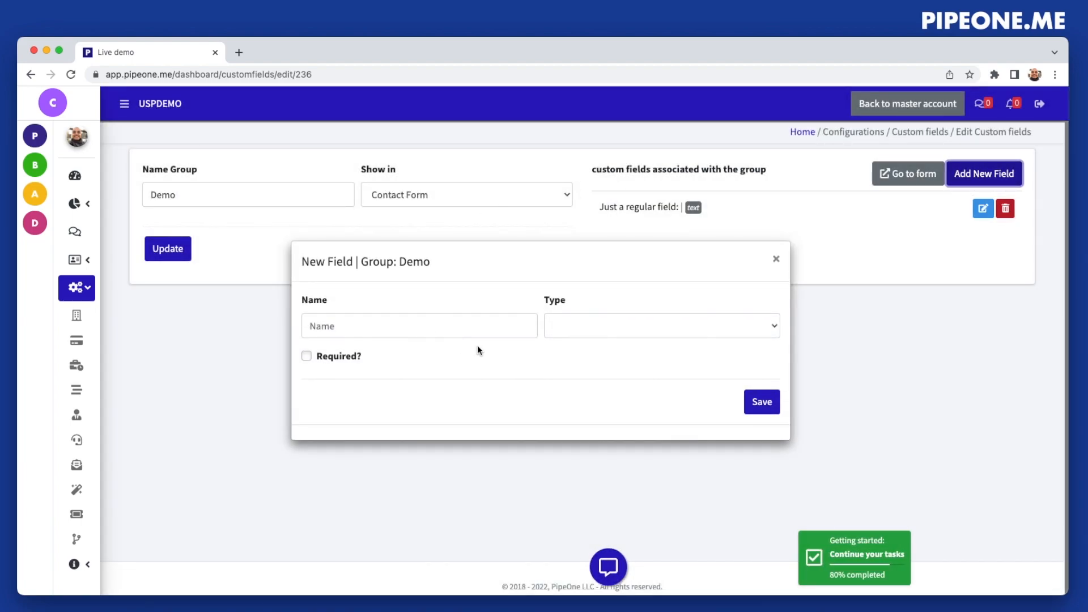
click(590, 326)
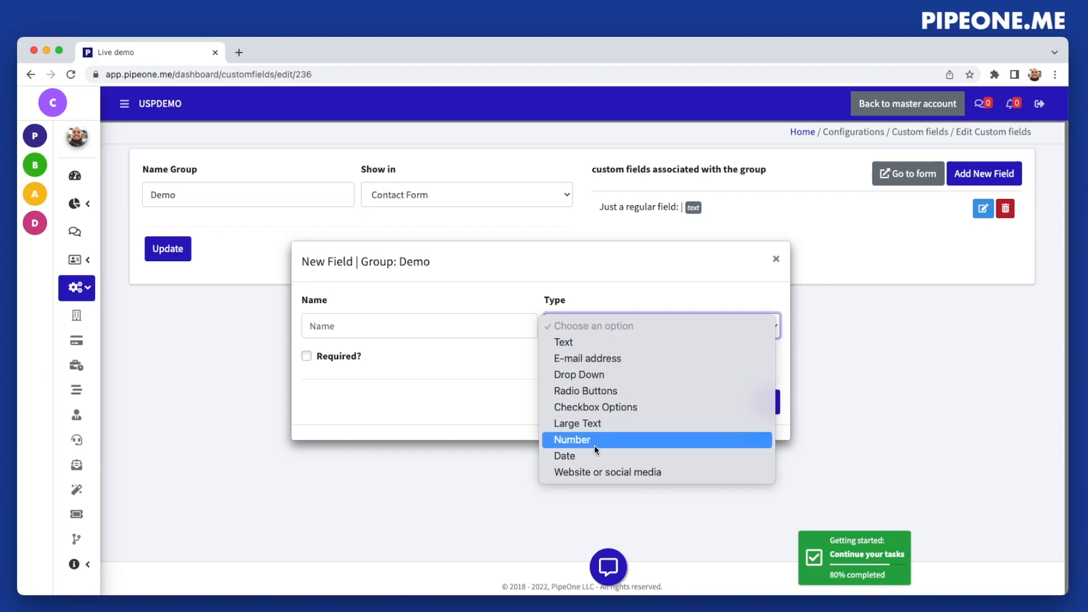
click(581, 390)
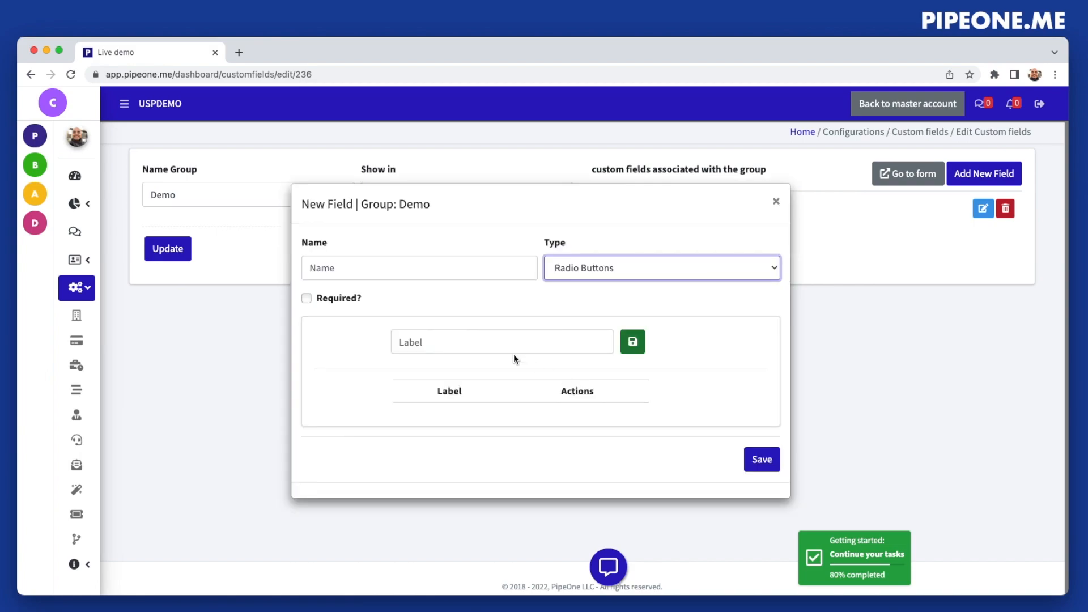
click(378, 270)
text(This is the radio)
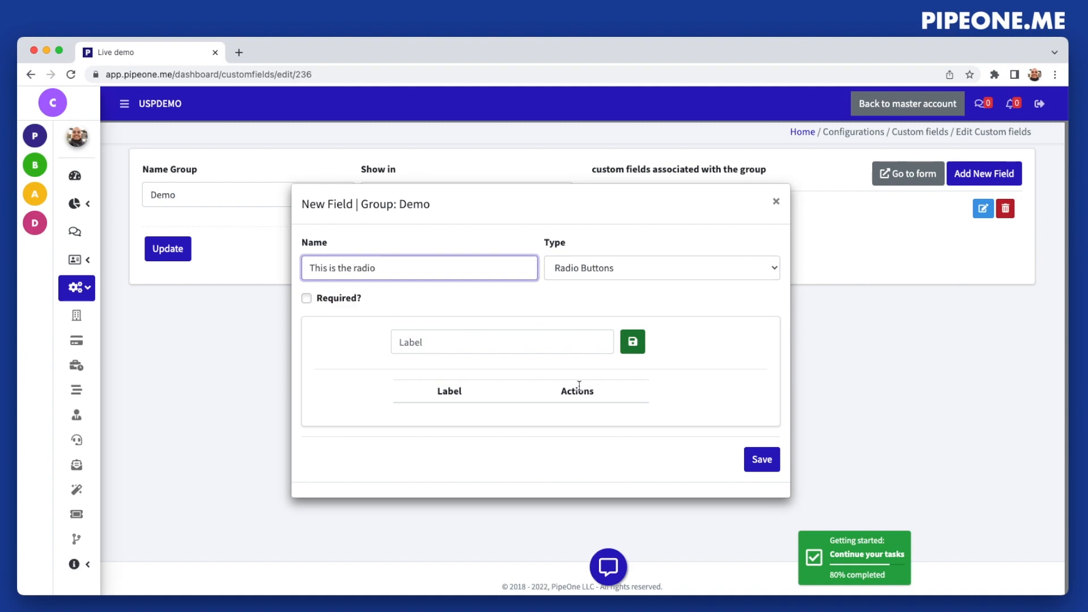
Add the labels "Option a", "Option b" and "Option c" to the radio field
click(578, 347)
text(Op)
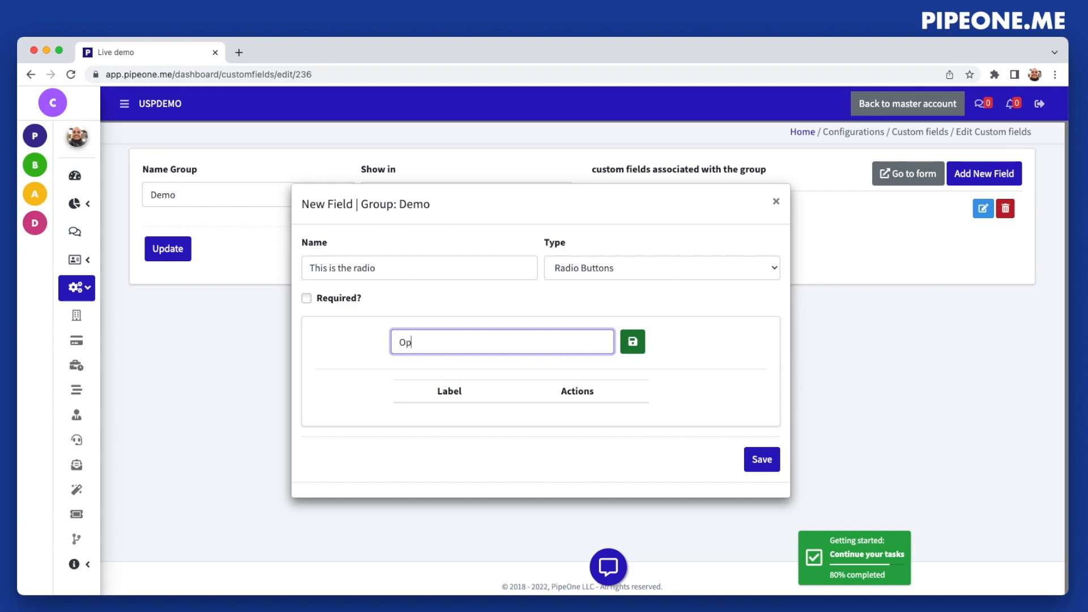
text(tion a)
click(633, 342)
click(503, 329)
text(Option B)
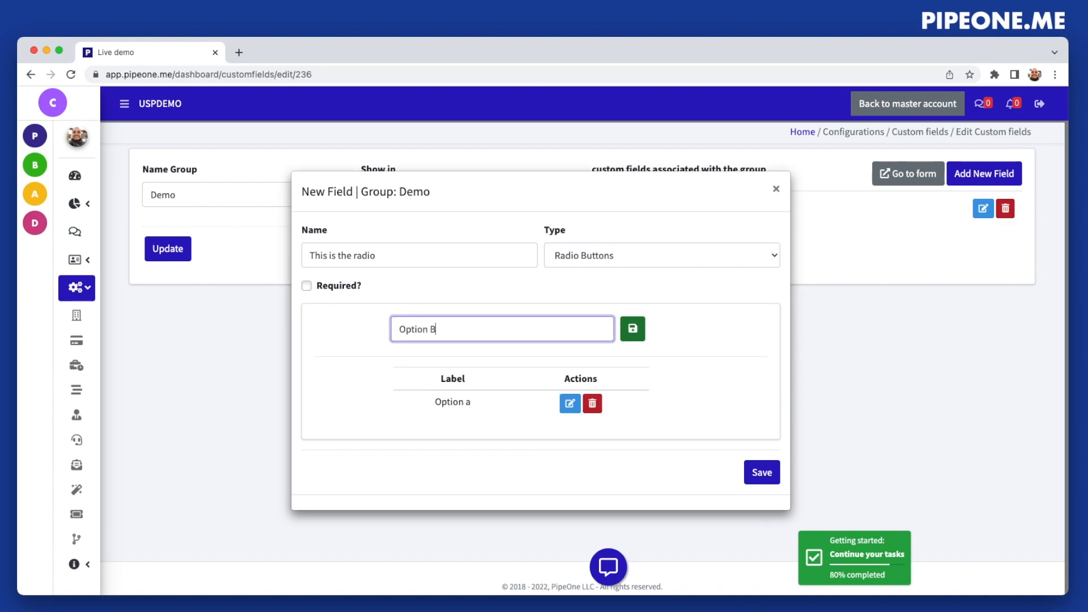
click(633, 328)
click(524, 316)
text(Option c)
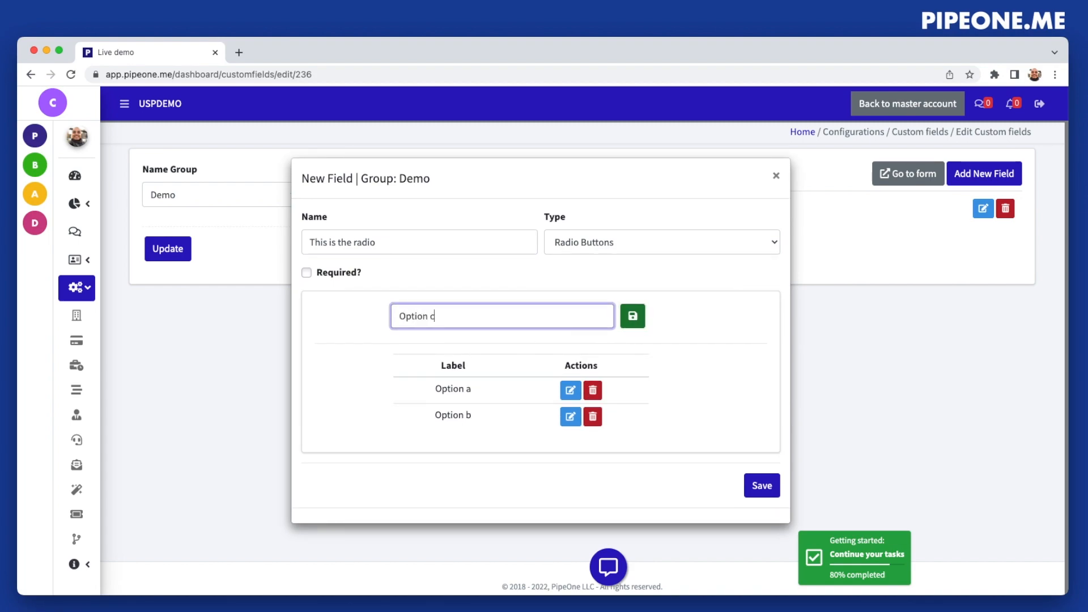
click(633, 318)
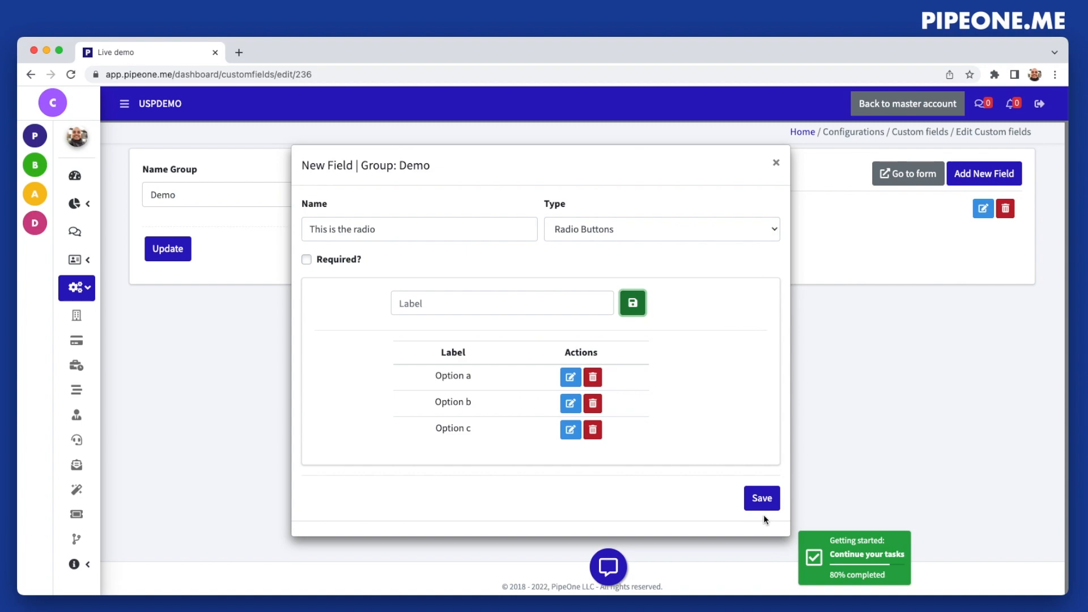
Rename the radio field's second label to "Option b2" and save the field
click(570, 405)
click(453, 310)
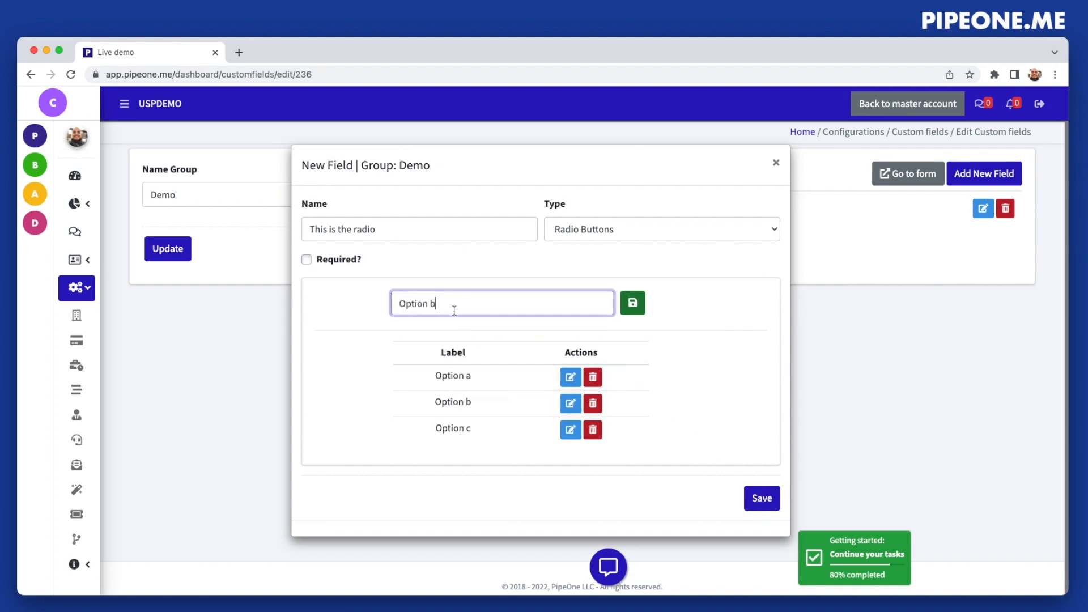
text(2)
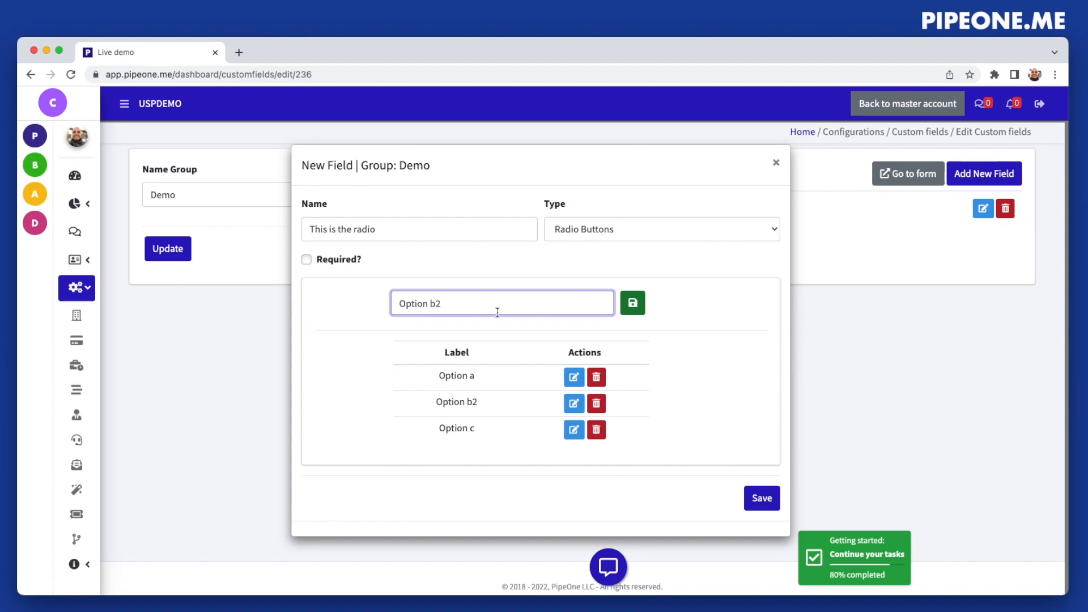
click(632, 309)
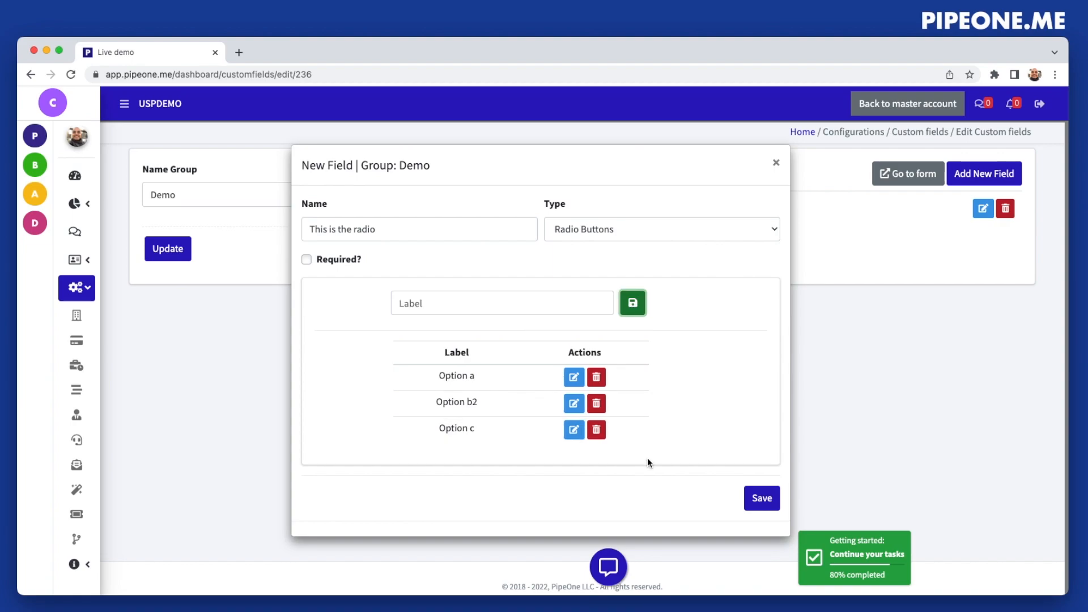
click(766, 497)
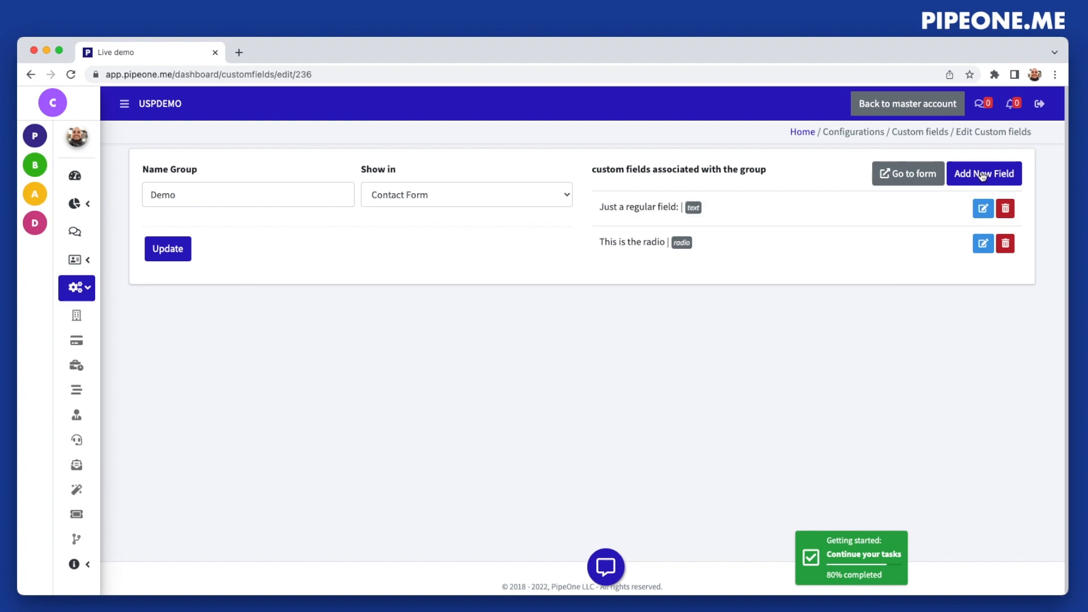
Start a new field of type Drop Down with the labels "Option 1", "Option 2" and "Option 3"
click(982, 176)
click(625, 324)
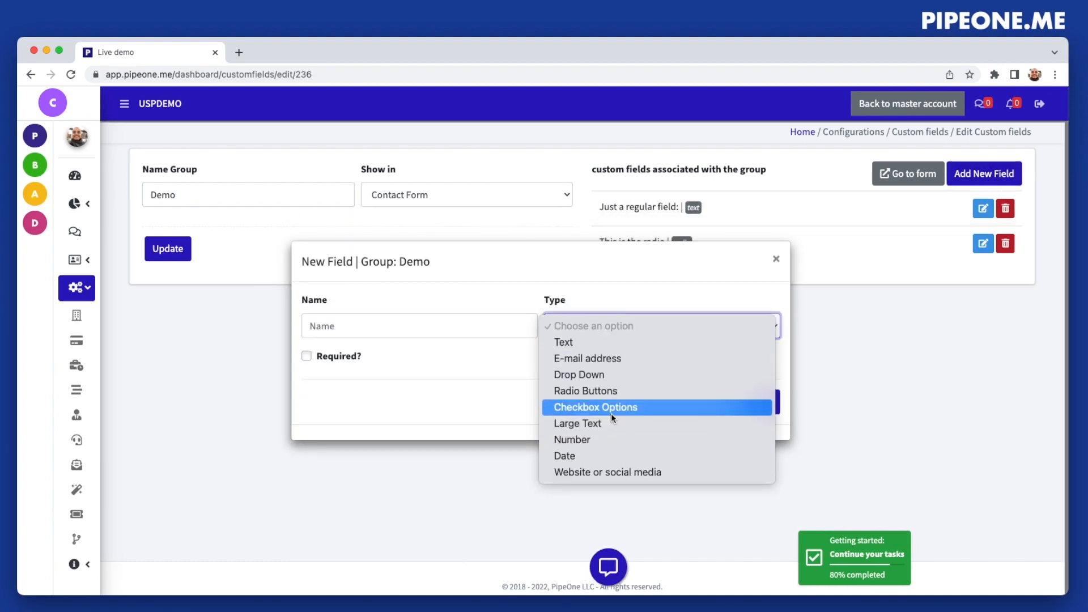
click(602, 375)
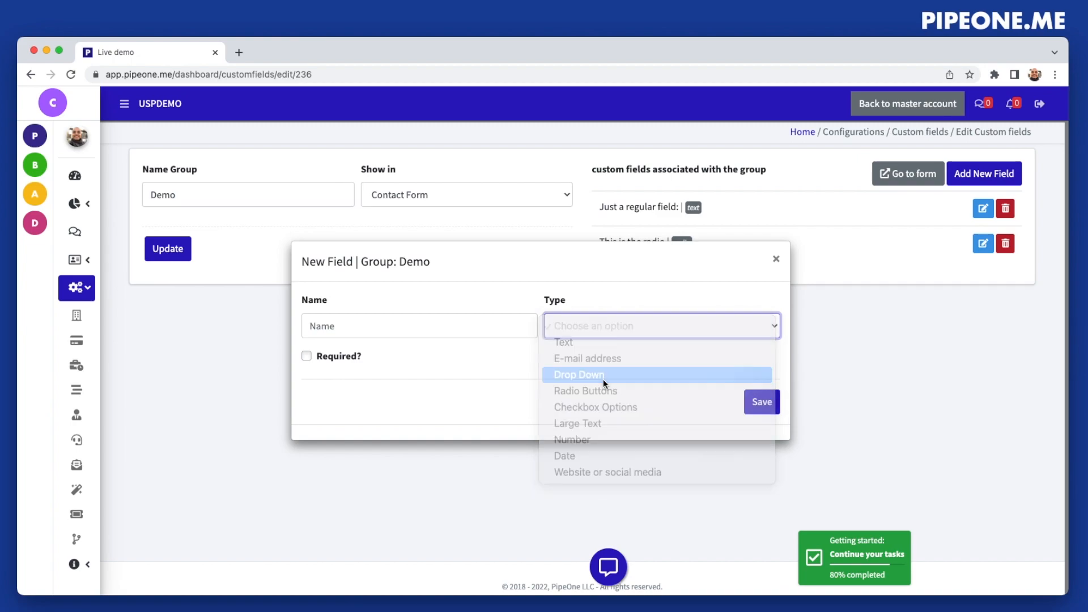
click(488, 348)
text(Option 1)
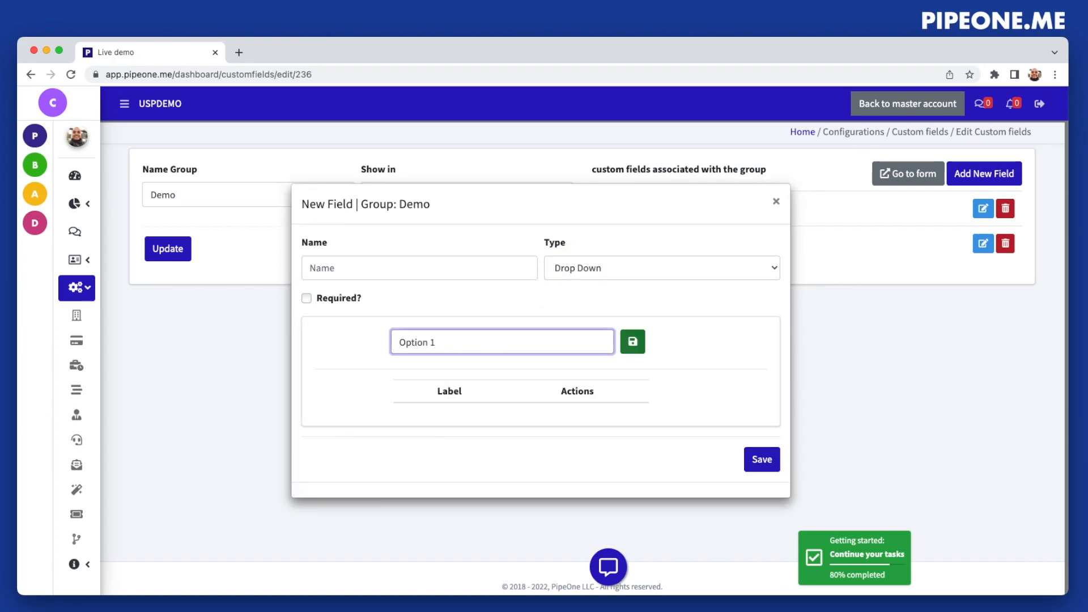
click(632, 342)
click(479, 328)
text(Option 2)
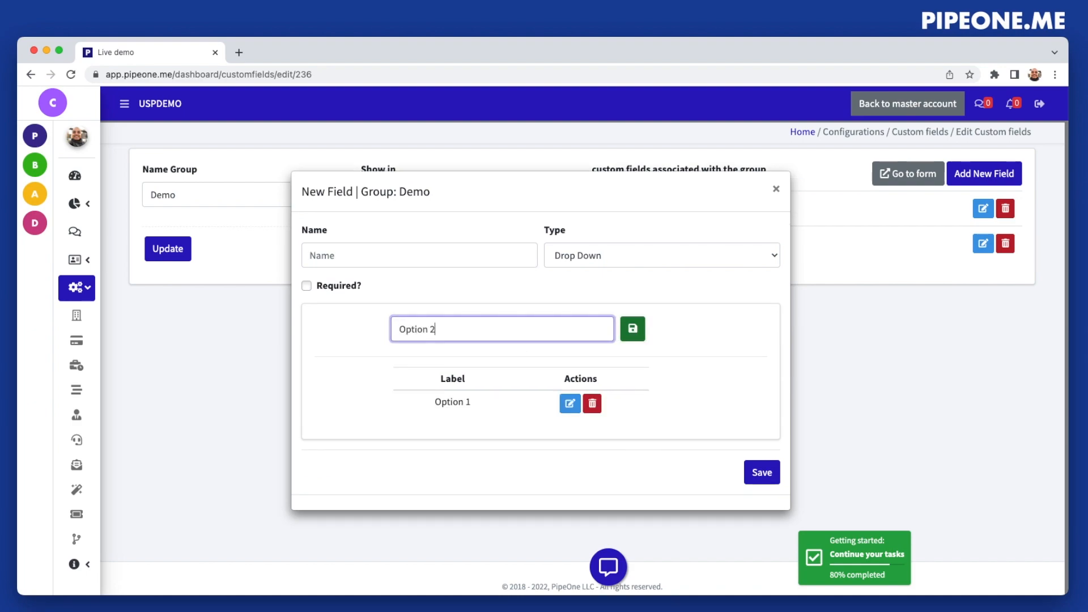
click(633, 329)
click(501, 318)
text(Option 3)
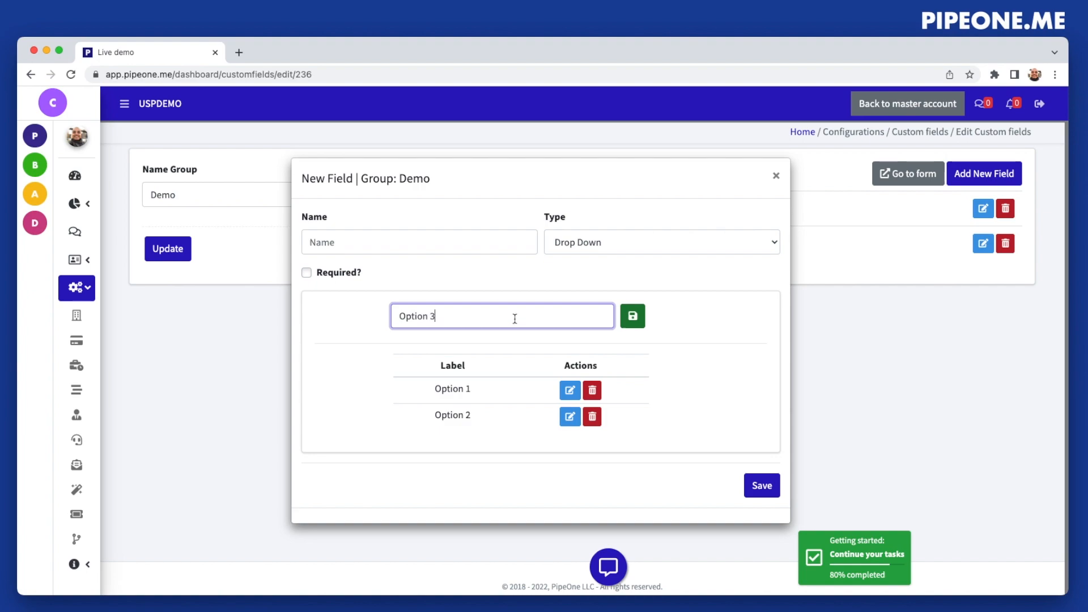
click(633, 316)
Name the drop-down field "Select favorite option" and save it
click(388, 227)
text(Select favo)
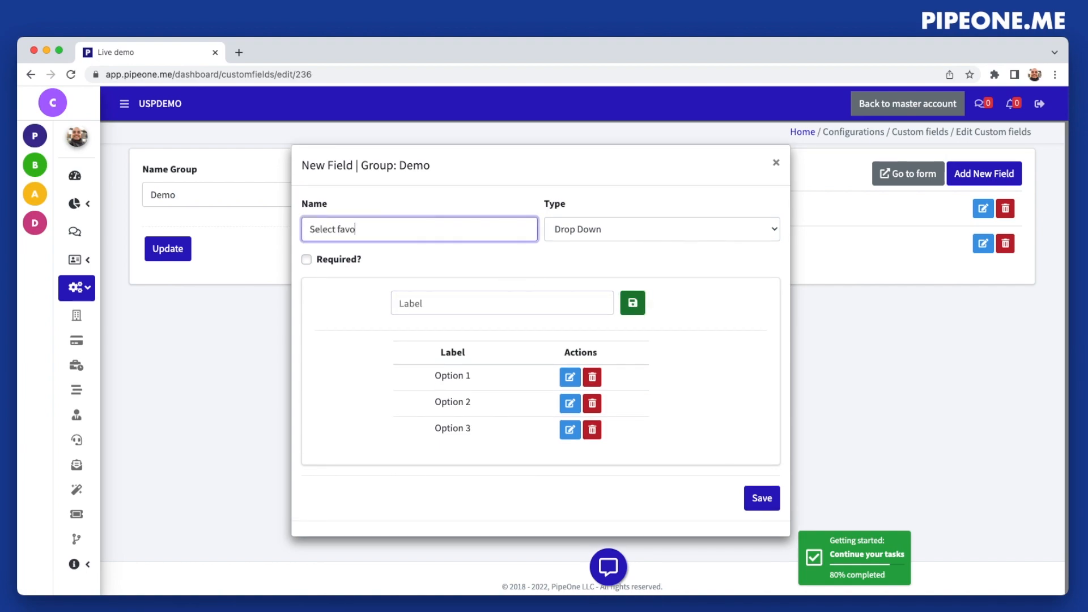
text(rite option)
key(BackSpace)
key(BackSpace)
key(BackSpace)
click(763, 499)
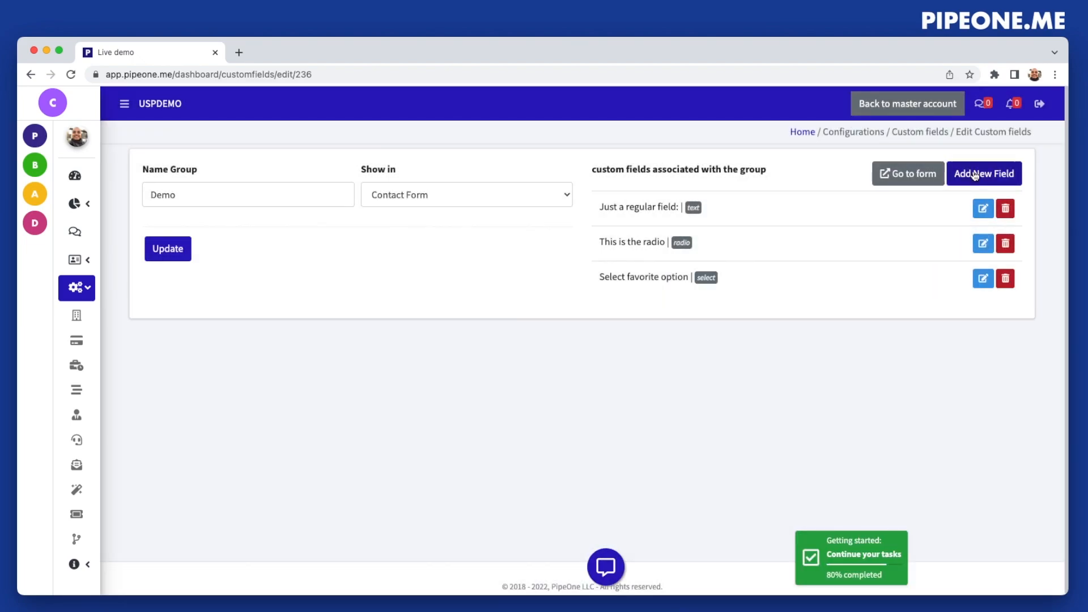
Add a Large Text field named "This is a huge field" with 10 rows to the Demo group and save it
click(975, 174)
click(675, 321)
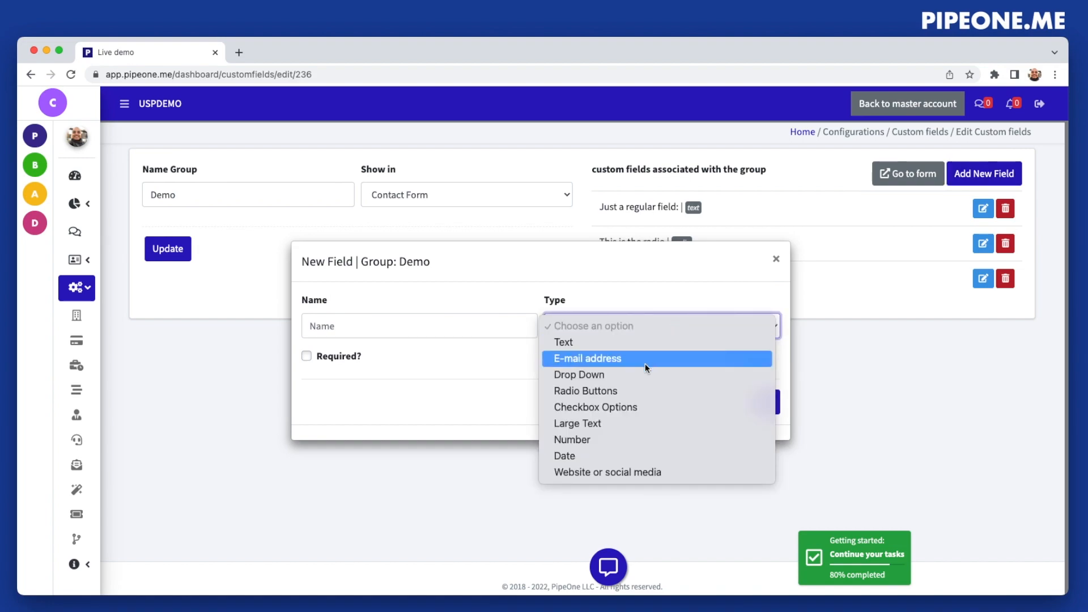
click(614, 426)
click(460, 299)
text(This is a huge field)
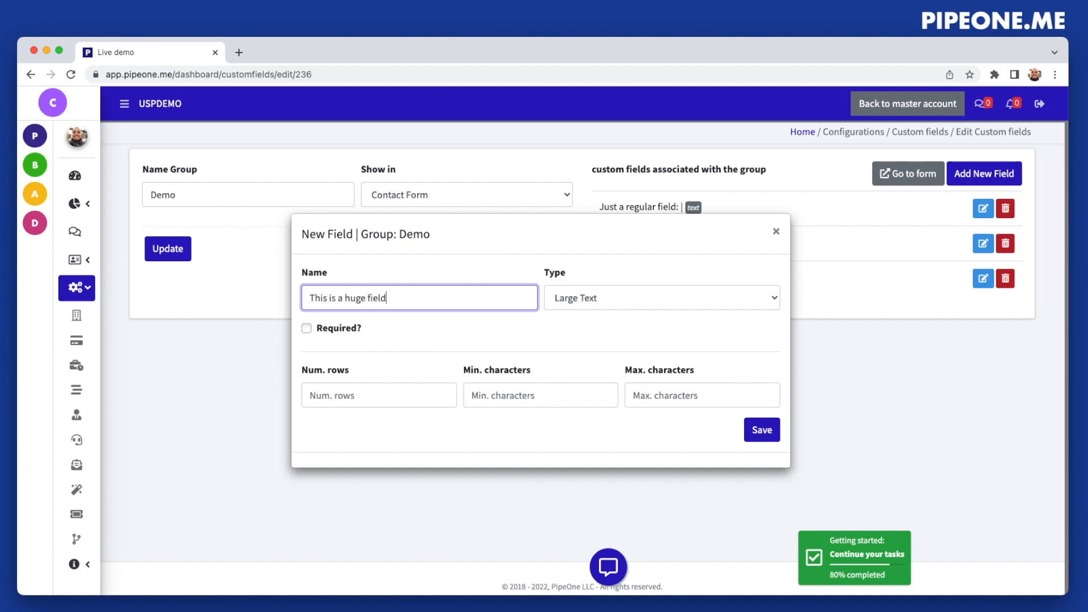
click(397, 395)
text(10)
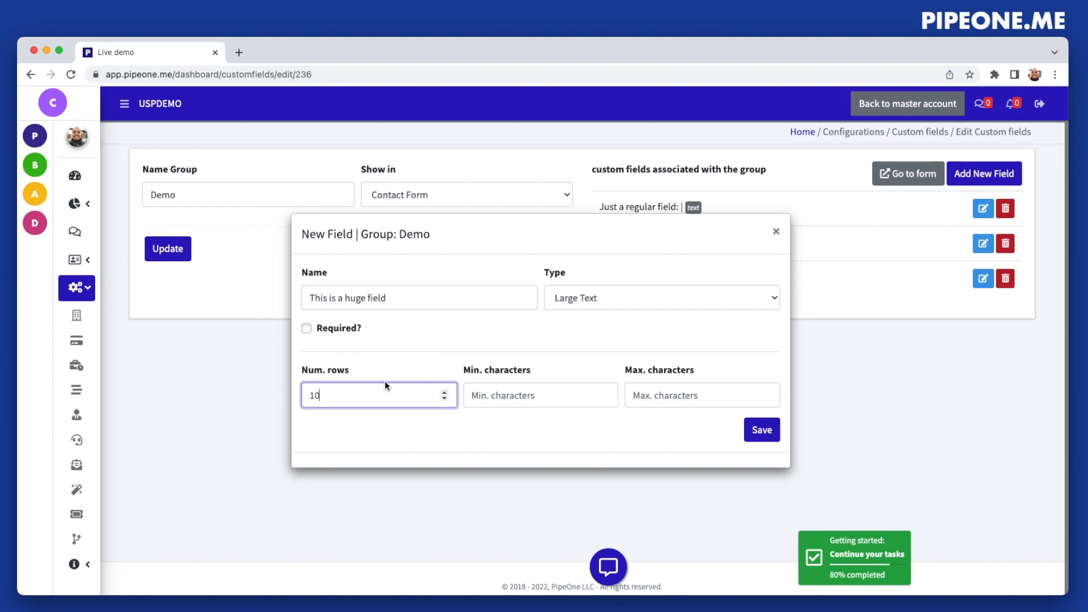
click(767, 435)
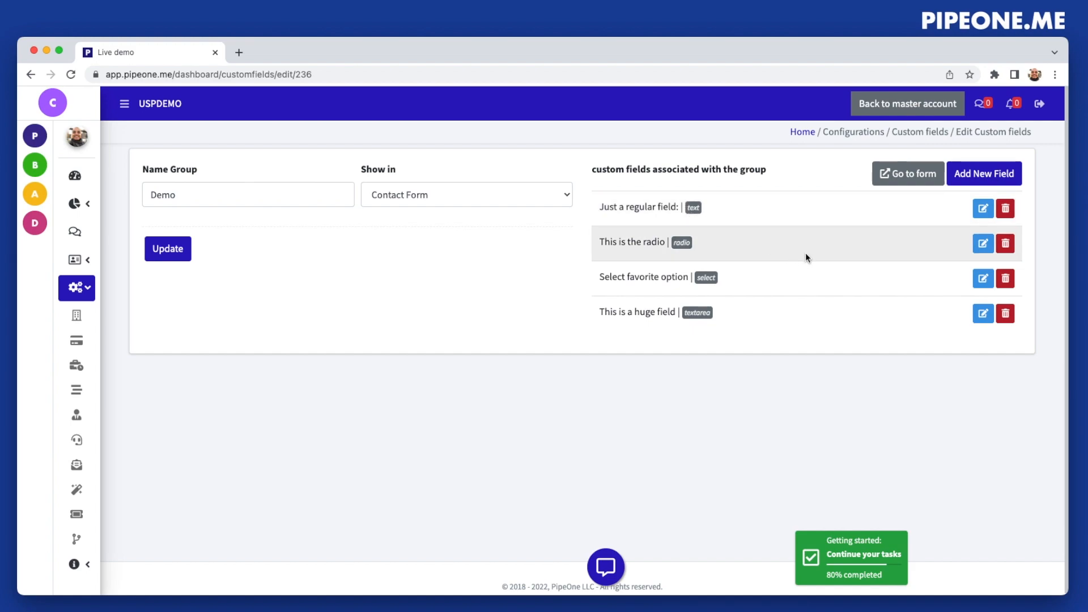
Rename the text field to "Just a regular field" without the colon, and open the contact form
click(981, 209)
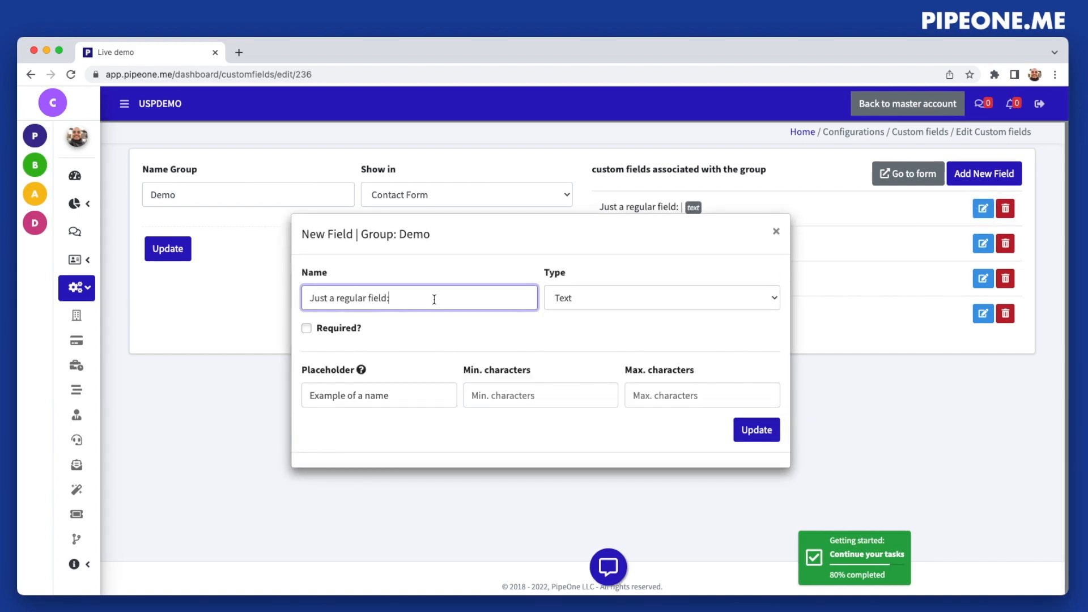
click(776, 432)
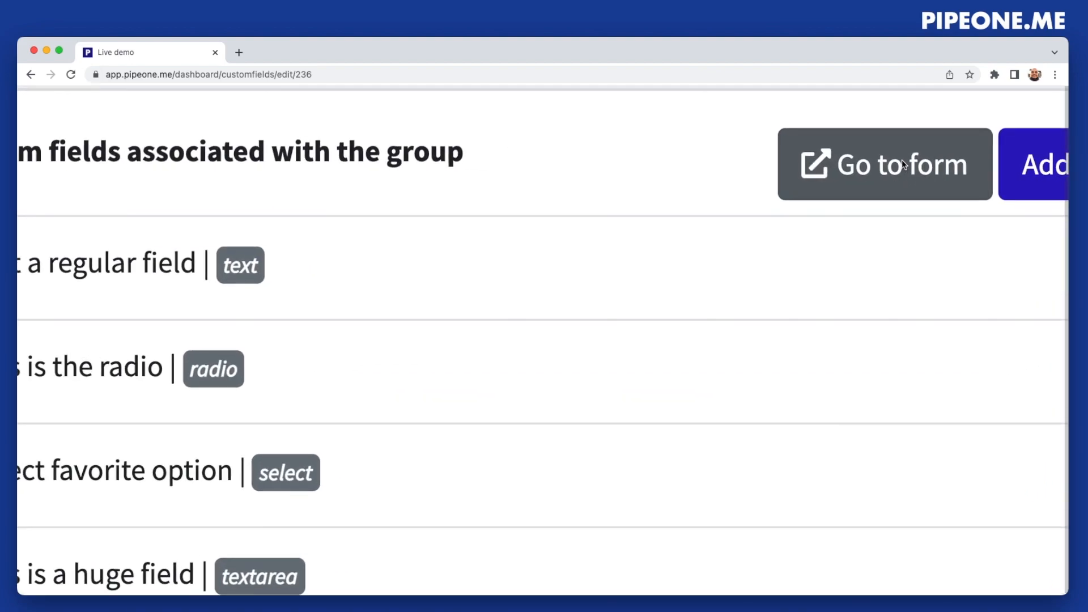
click(902, 160)
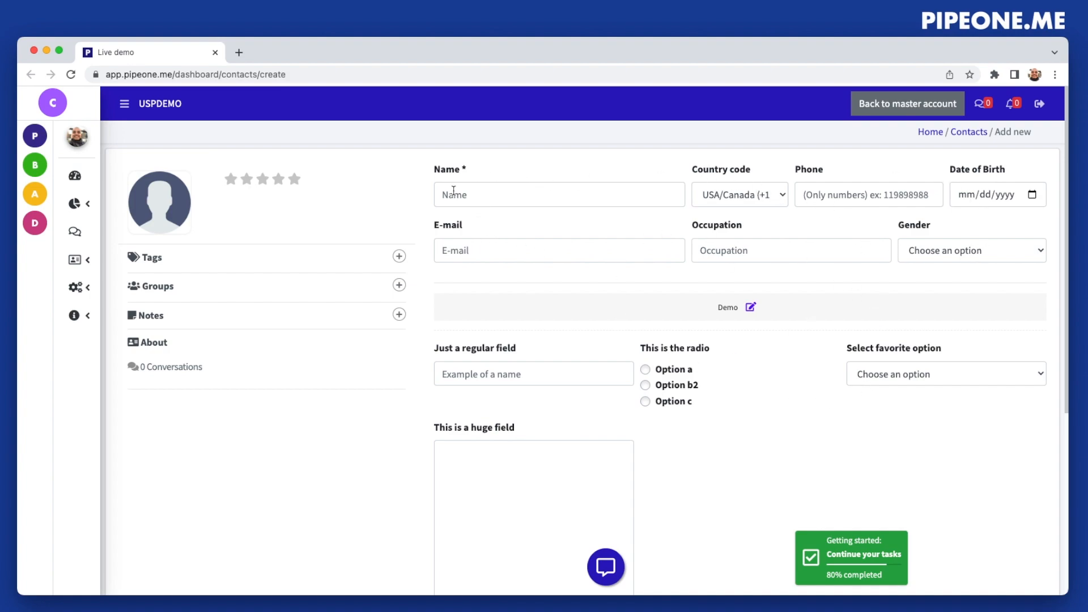
Select "Option c" in the radio field and check the Demo group's text, drop-down and large text fields on the contact form
scroll(516, 440, down, 5)
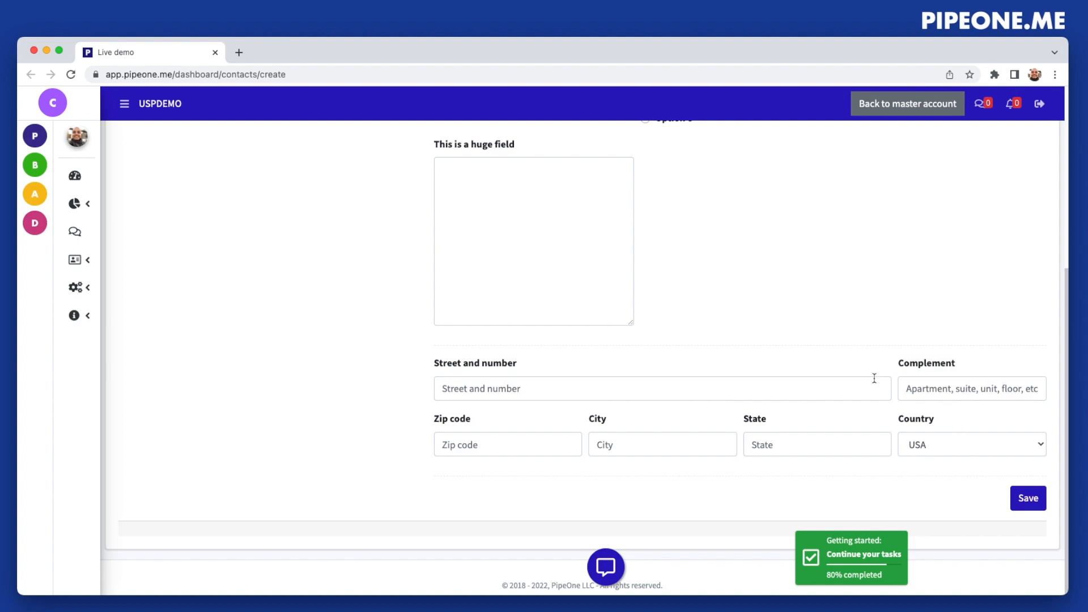
scroll(736, 391, up, 4)
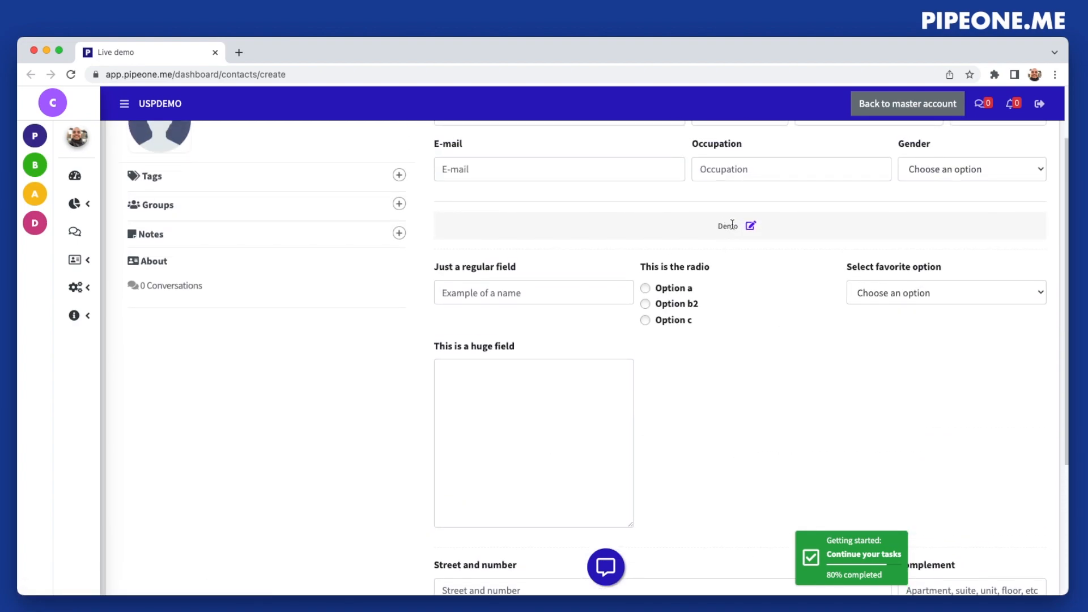
click(453, 285)
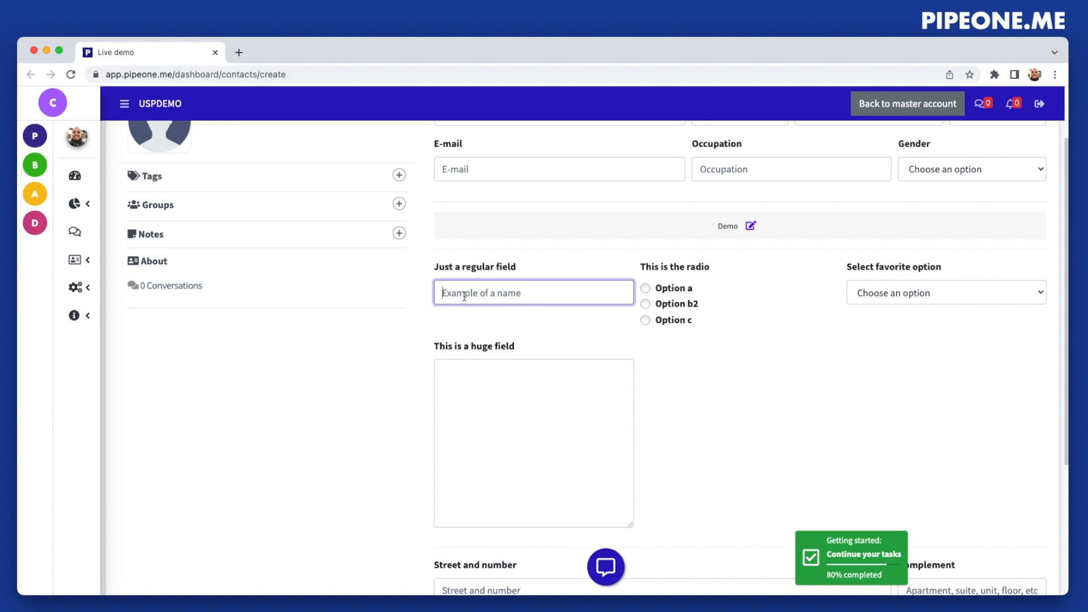
click(682, 290)
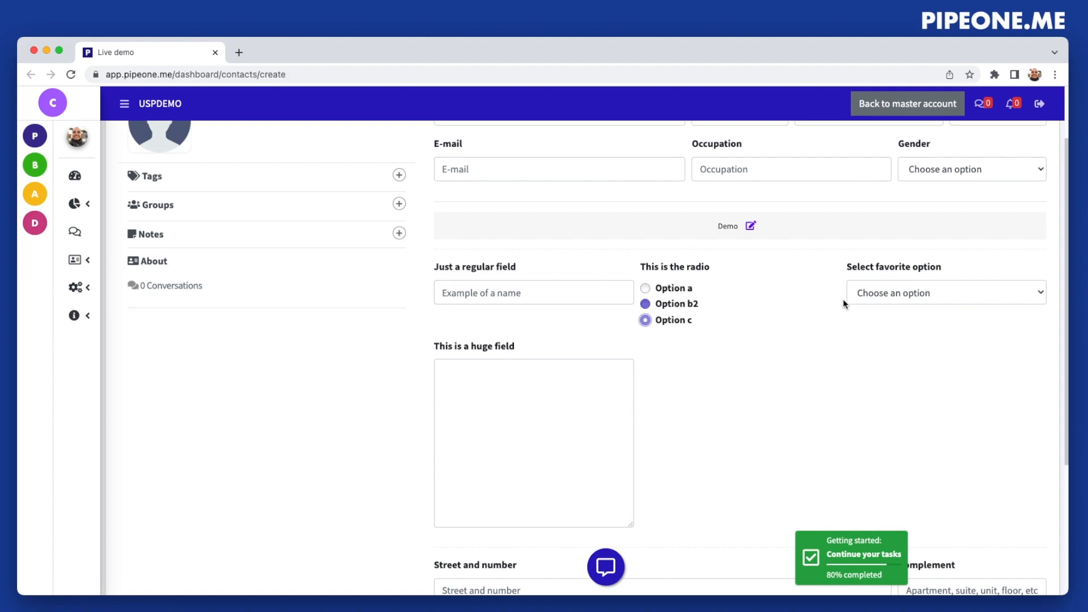
click(926, 291)
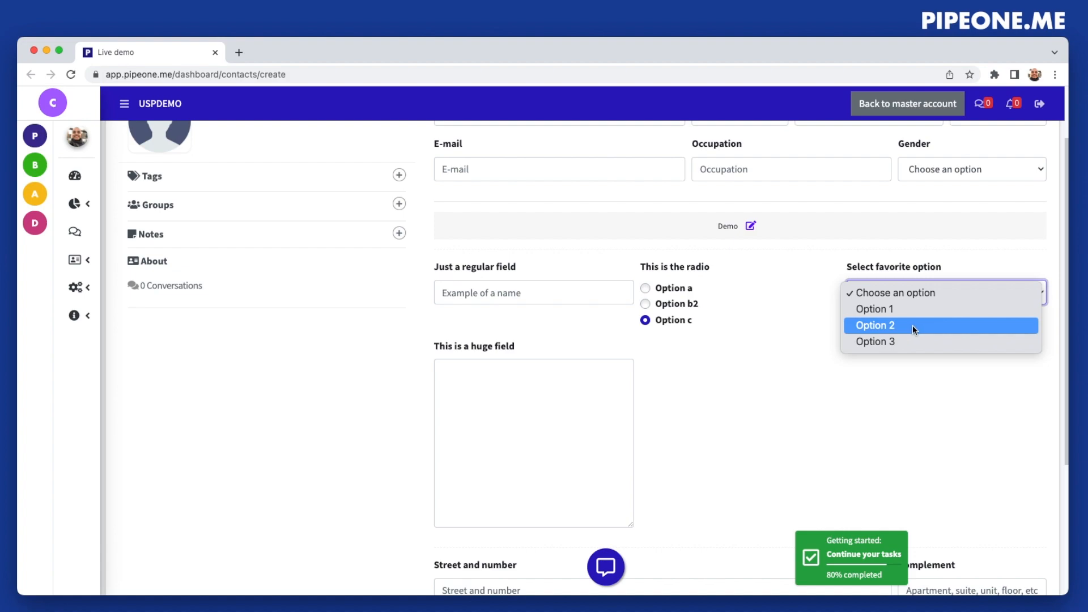
click(454, 427)
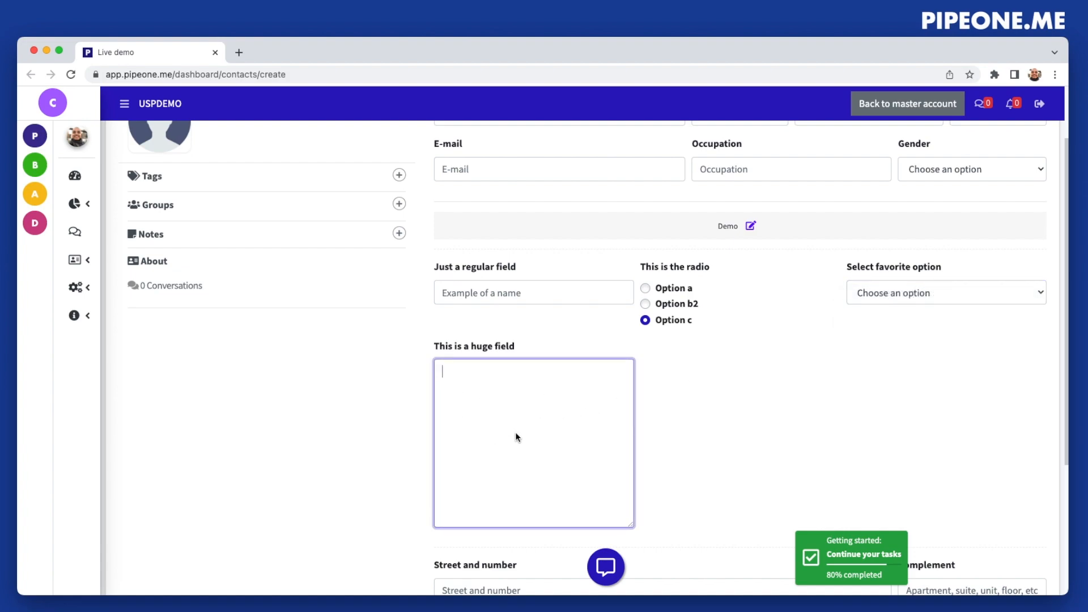
scroll(549, 436, down, 1)
scroll(550, 436, up, 1)
Edit the Demo group from the contact form and start a new Number field named "This is a number field"
click(755, 222)
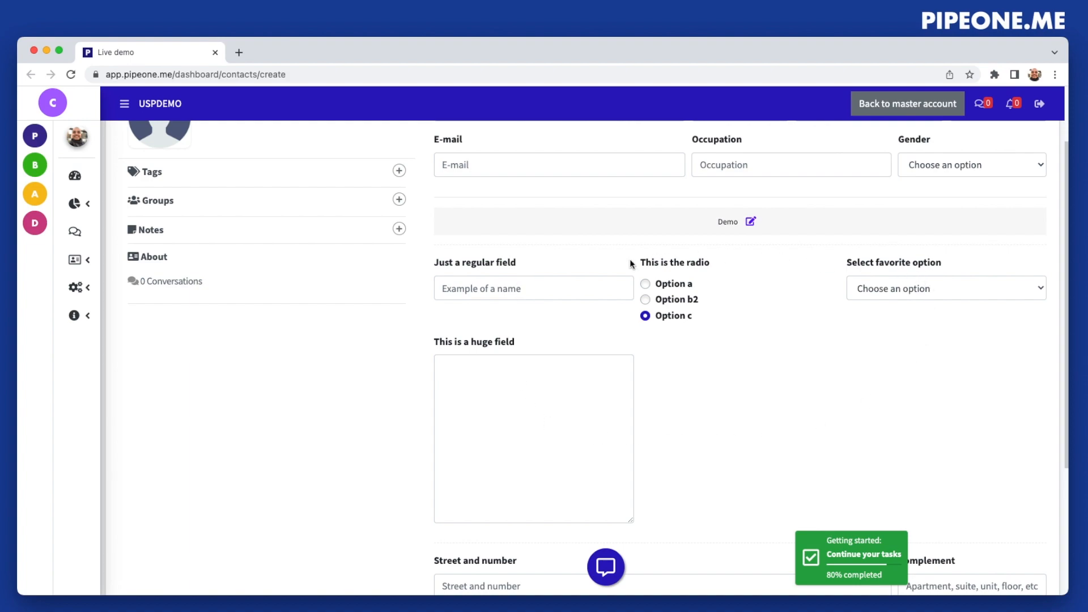
click(750, 222)
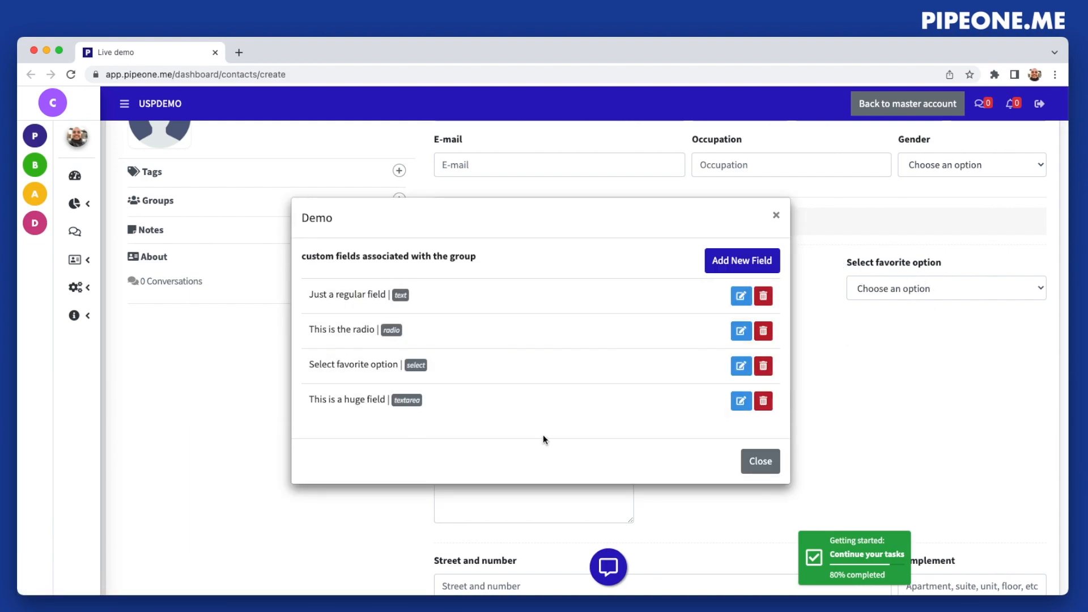
click(756, 262)
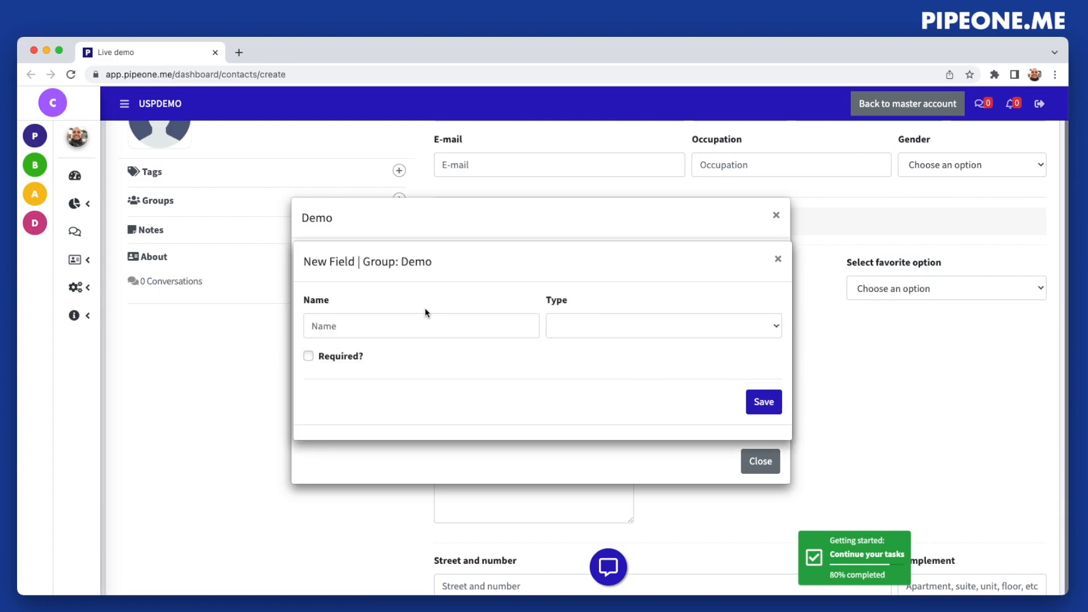
click(581, 326)
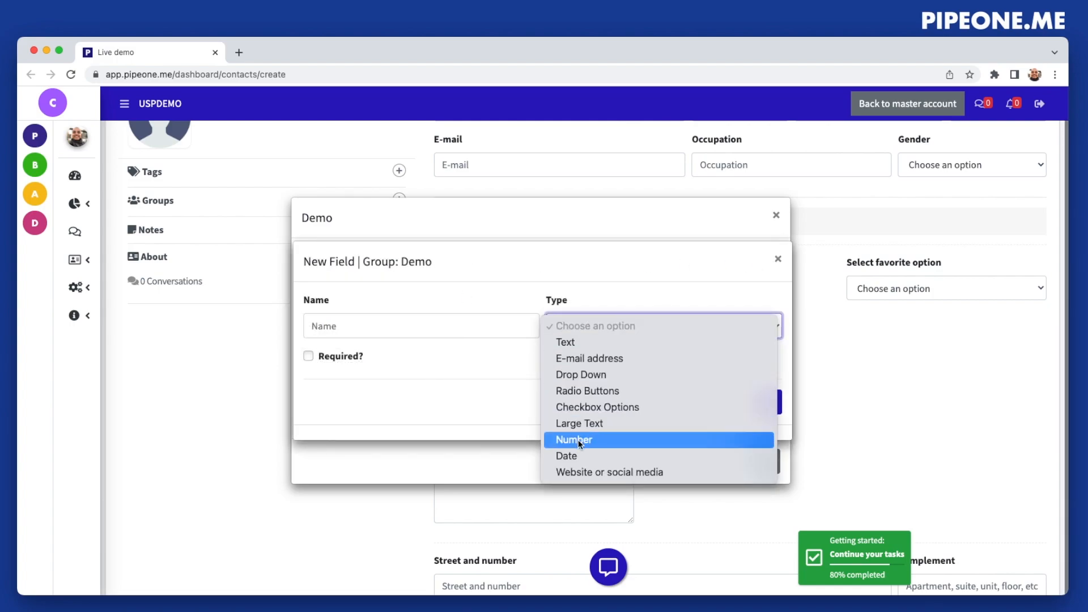
click(597, 440)
click(474, 299)
text(This is a number field)
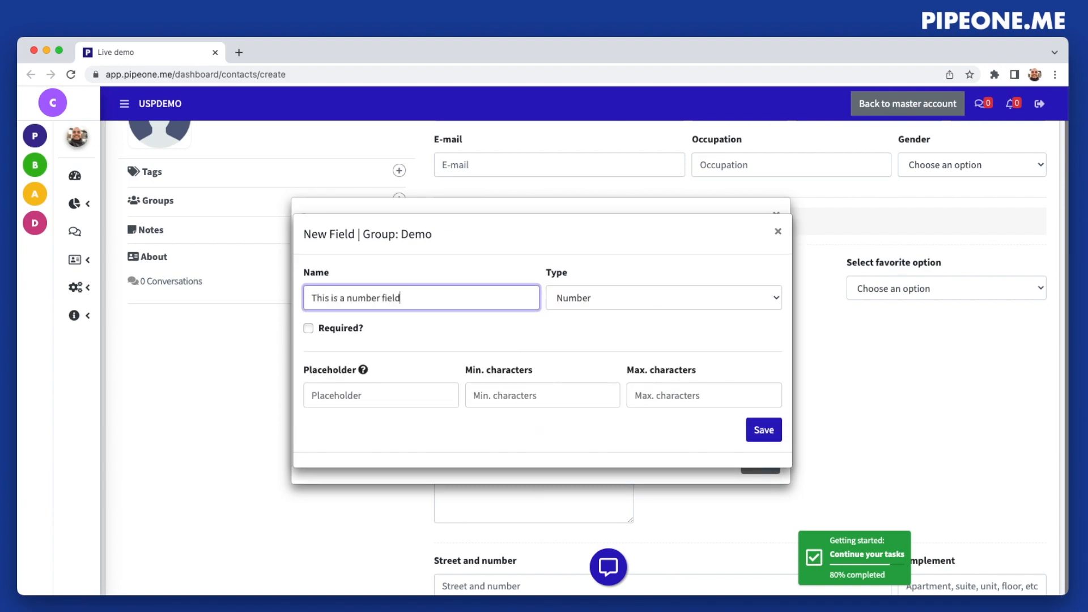
Set the number field's placeholder to "place holder is 222" and save the field
click(388, 392)
text(place ho)
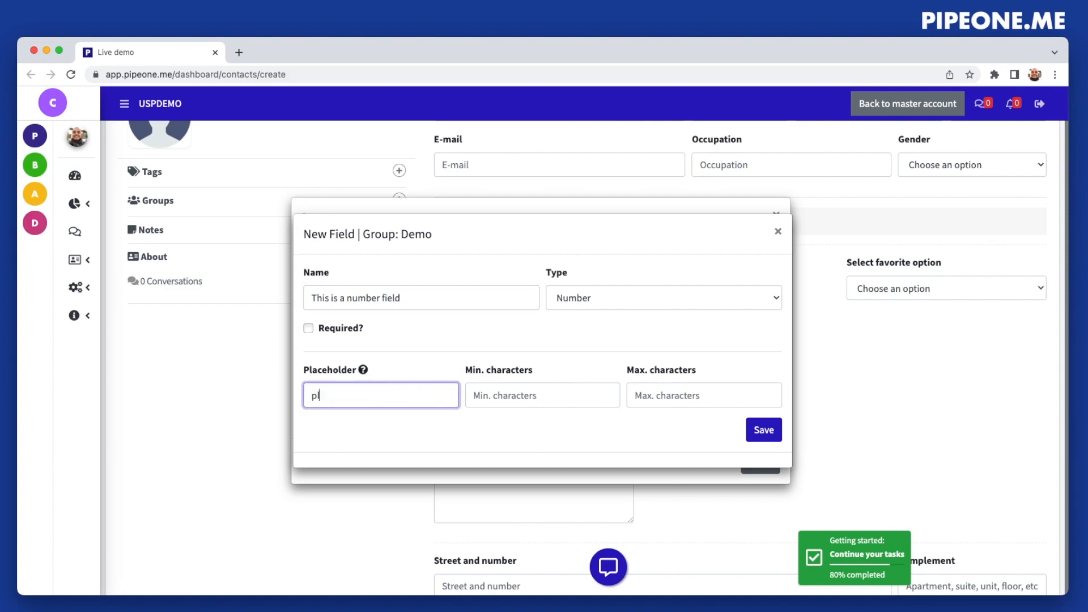
text(lder is 222)
click(764, 429)
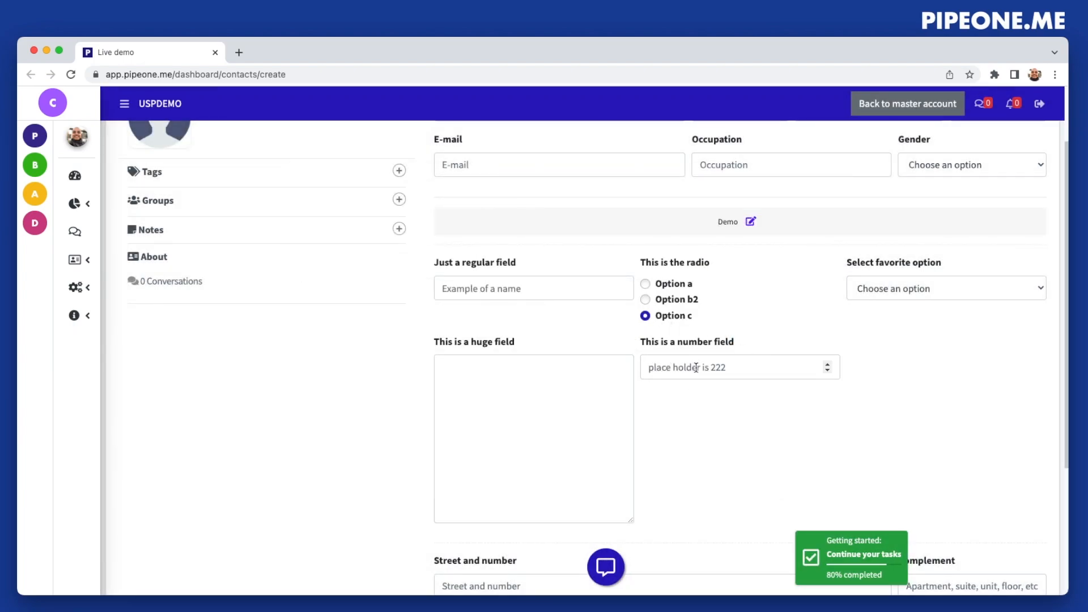
click(660, 366)
text(21435325523)
click(507, 287)
text(gdsgdsgdsdsg 333)
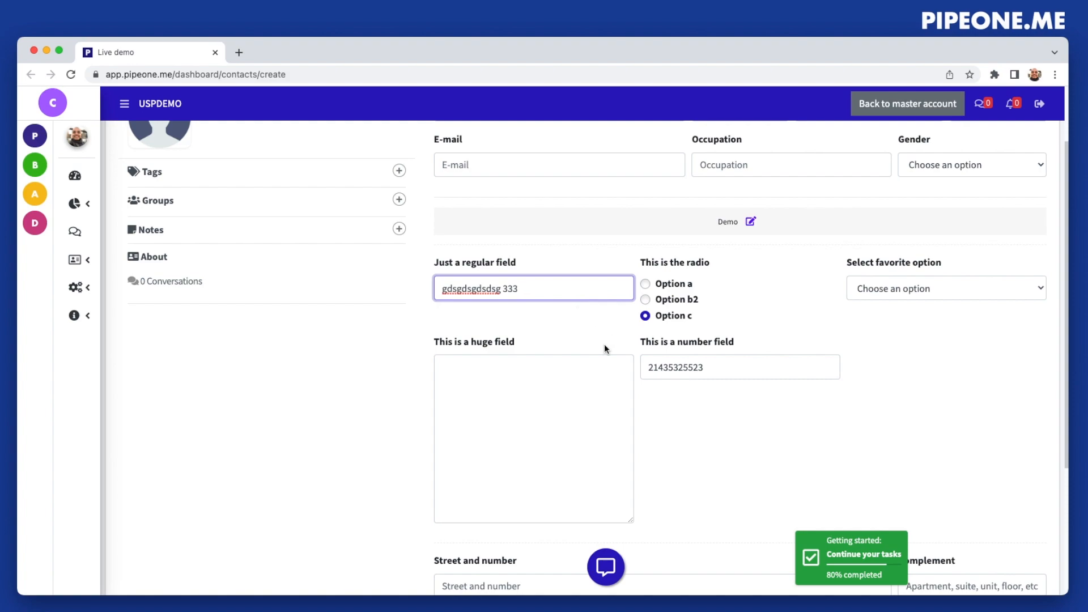
scroll(646, 397, down, 2)
scroll(737, 445, up, 5)
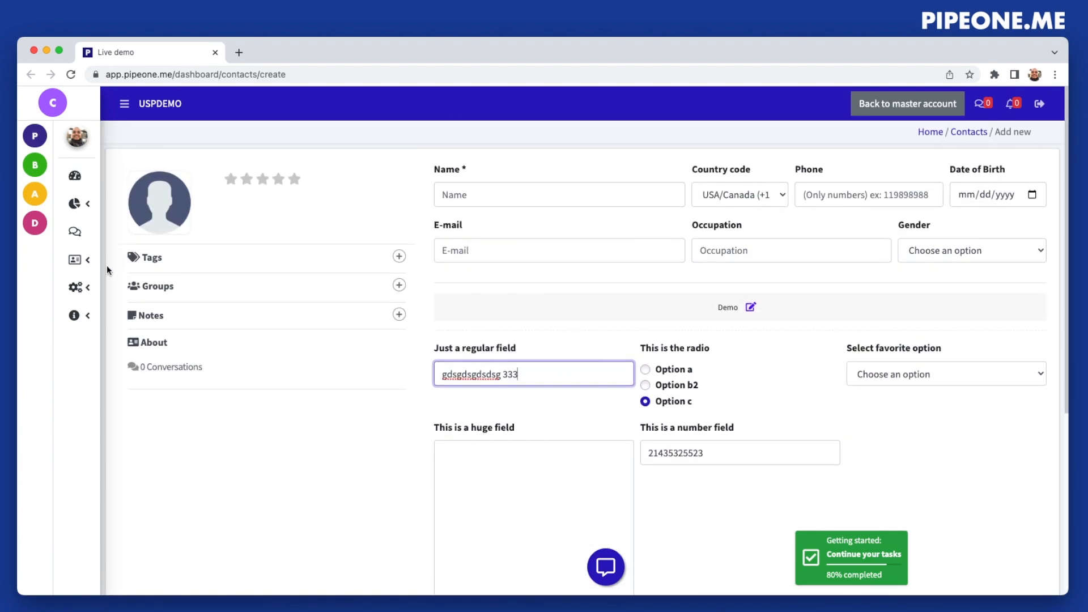
Create and save a new custom field group named "Demo 2" shown in the User Form
mouse_move(79, 287)
click(113, 287)
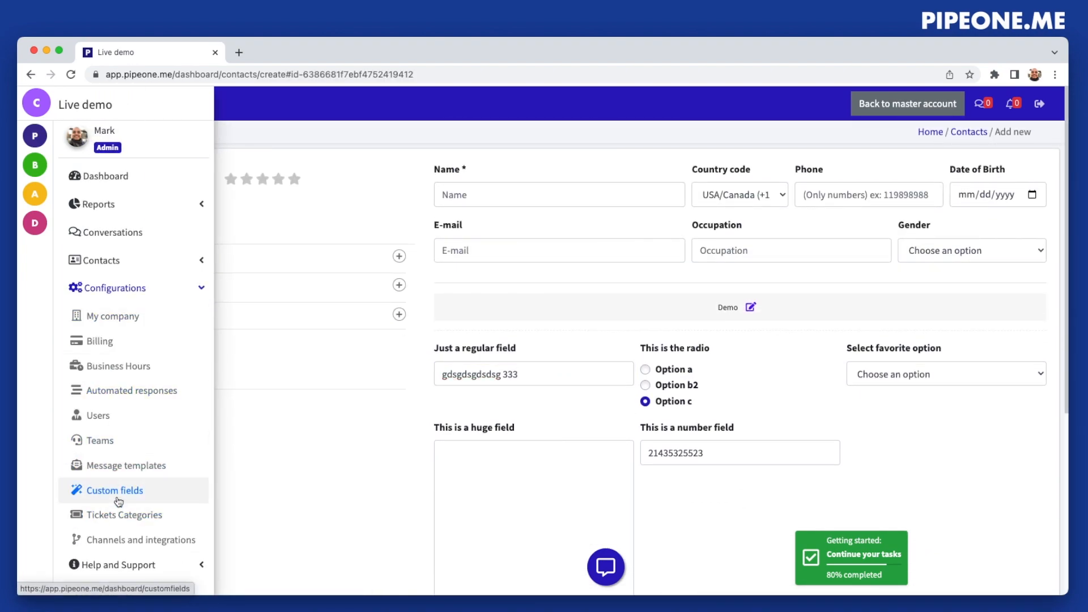
click(116, 491)
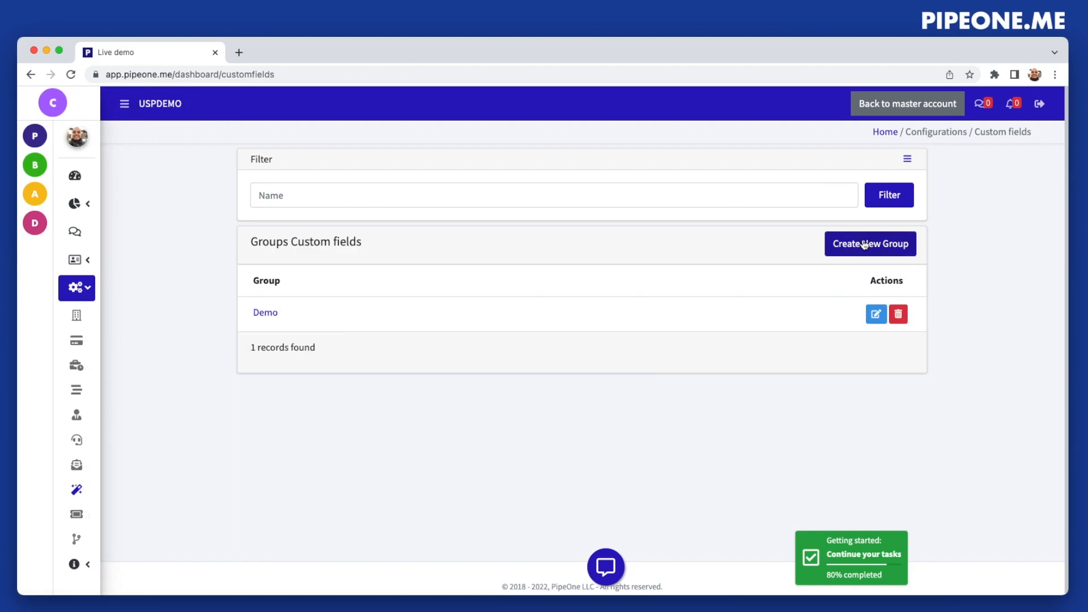
click(865, 245)
click(285, 194)
text(Demo 2)
click(471, 193)
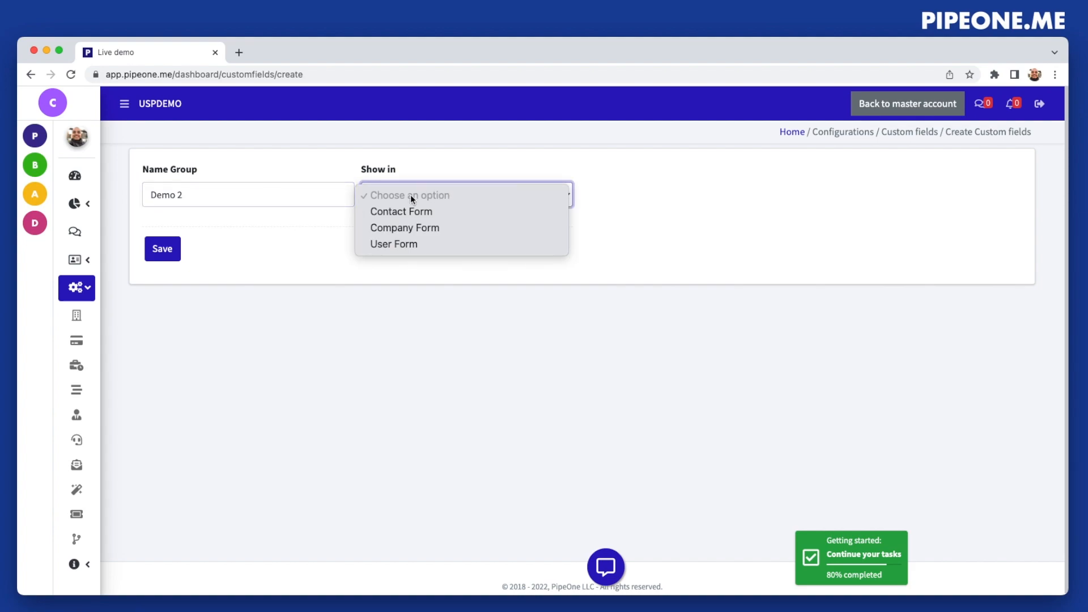
click(397, 243)
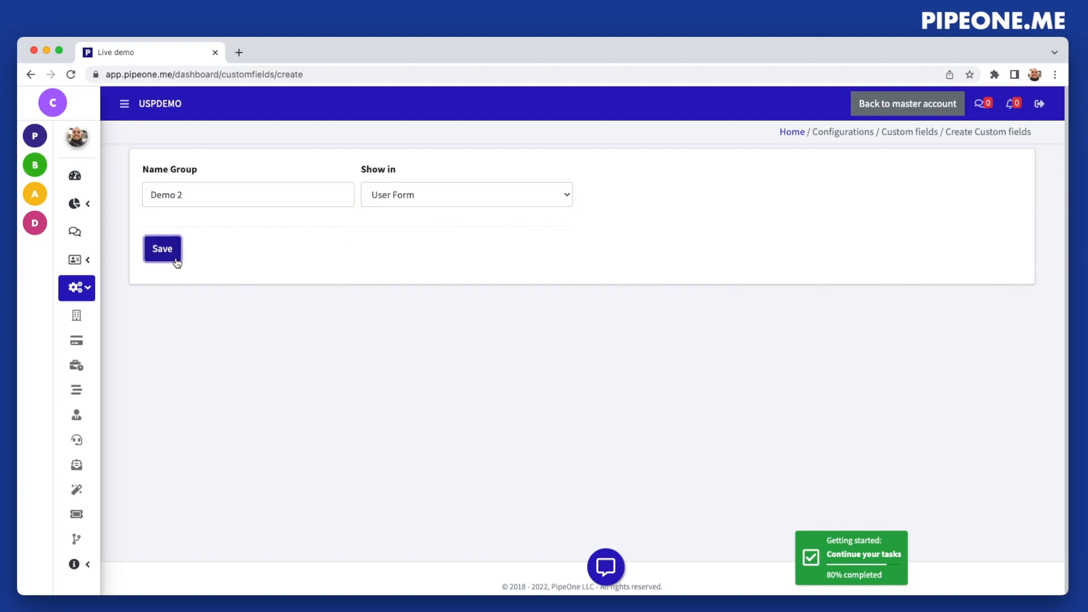
click(162, 248)
click(541, 400)
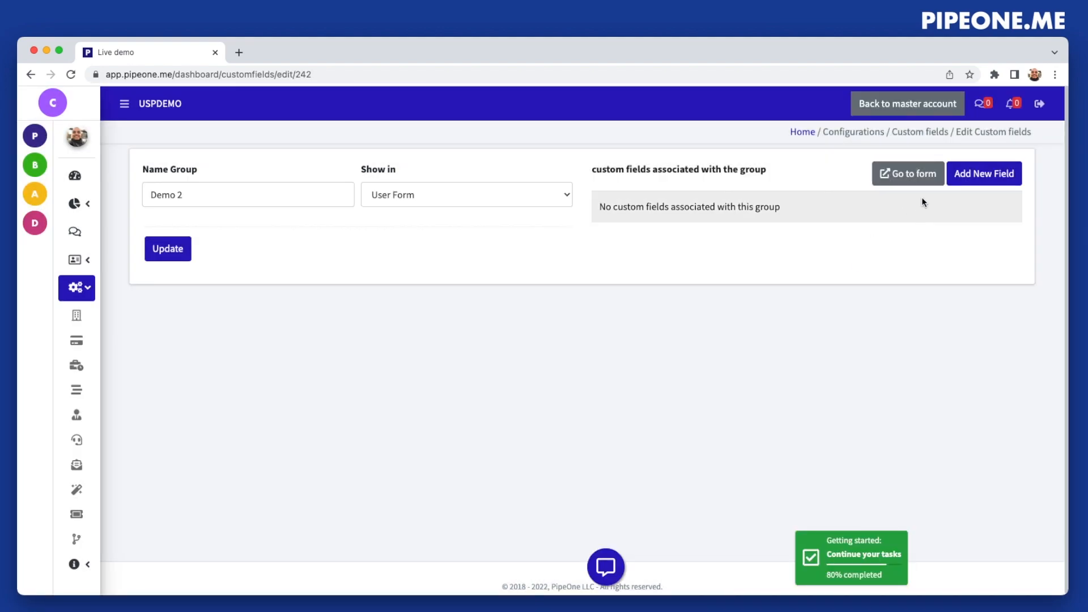
Add a required Number field named "Number of employee" to the Demo 2 group and save it
click(984, 175)
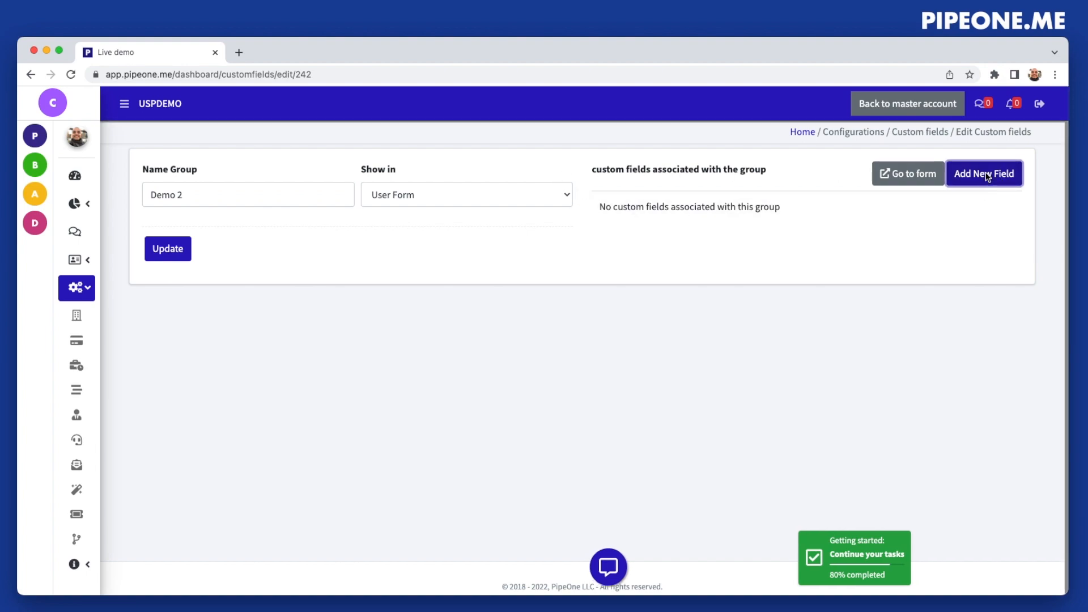
click(417, 313)
text(Number of employee)
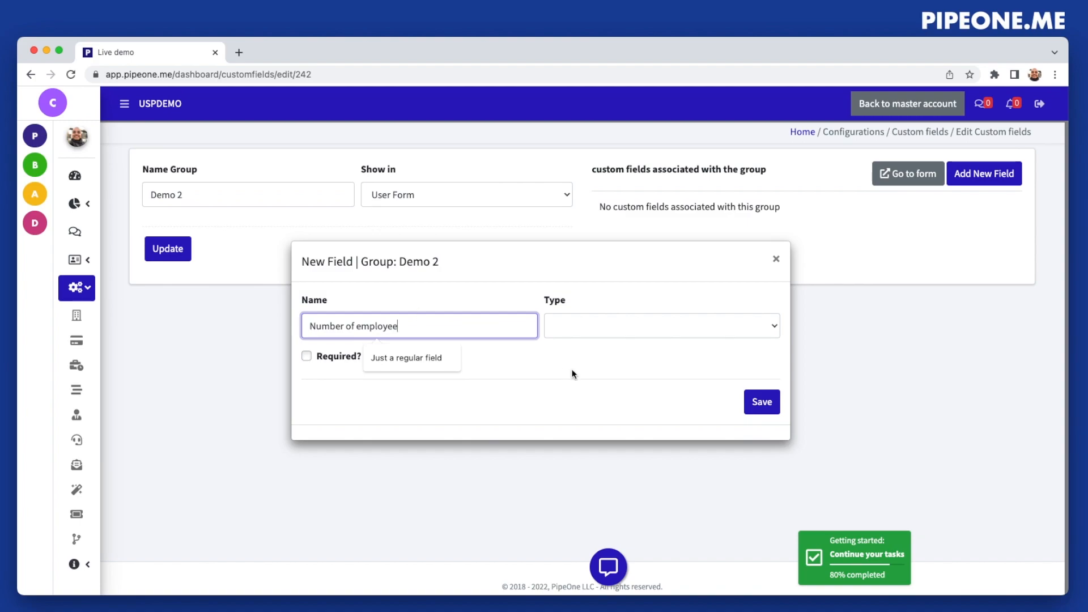
click(595, 327)
click(598, 440)
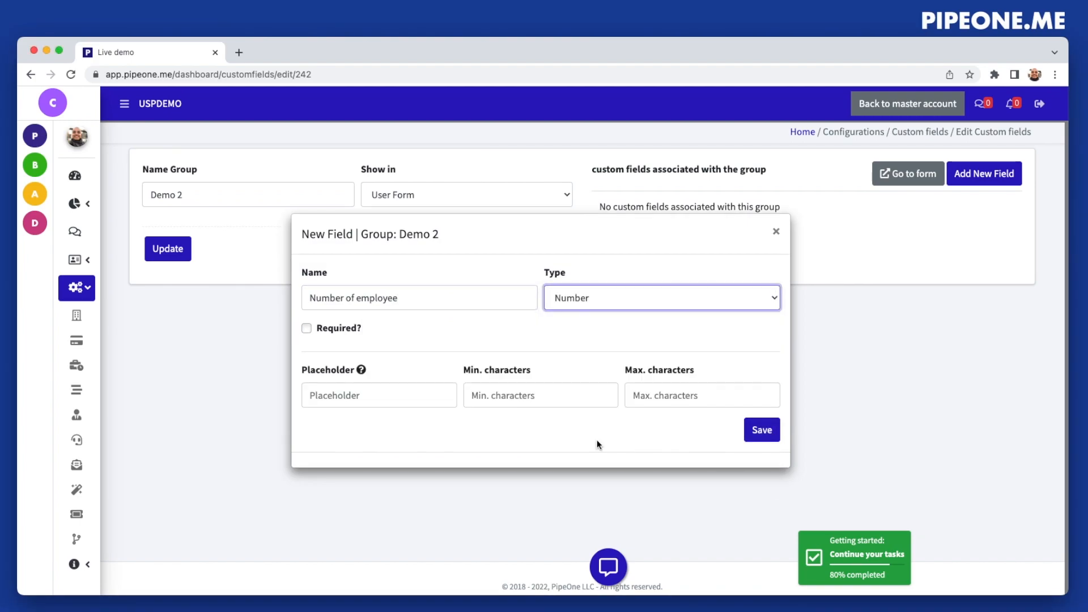
click(306, 328)
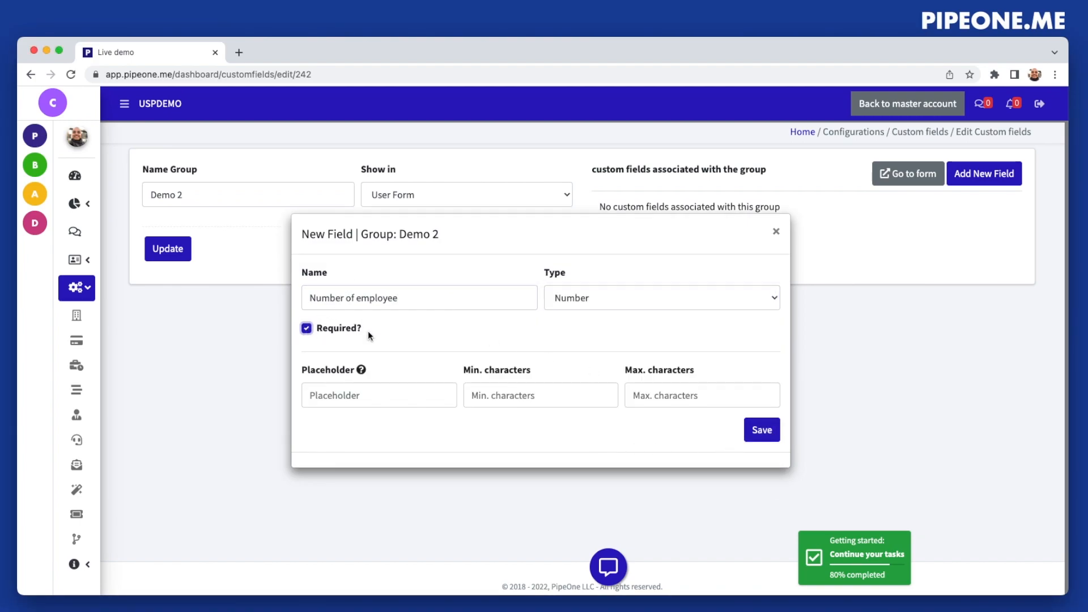
click(774, 431)
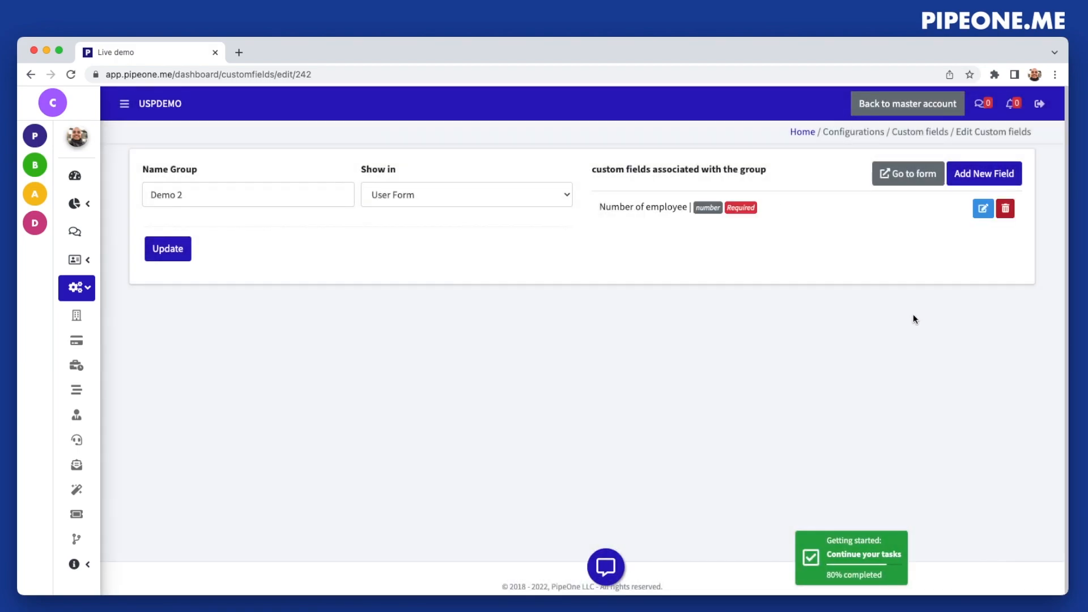
Open the new user form and examine the Demo 2 group and its custom field
click(897, 179)
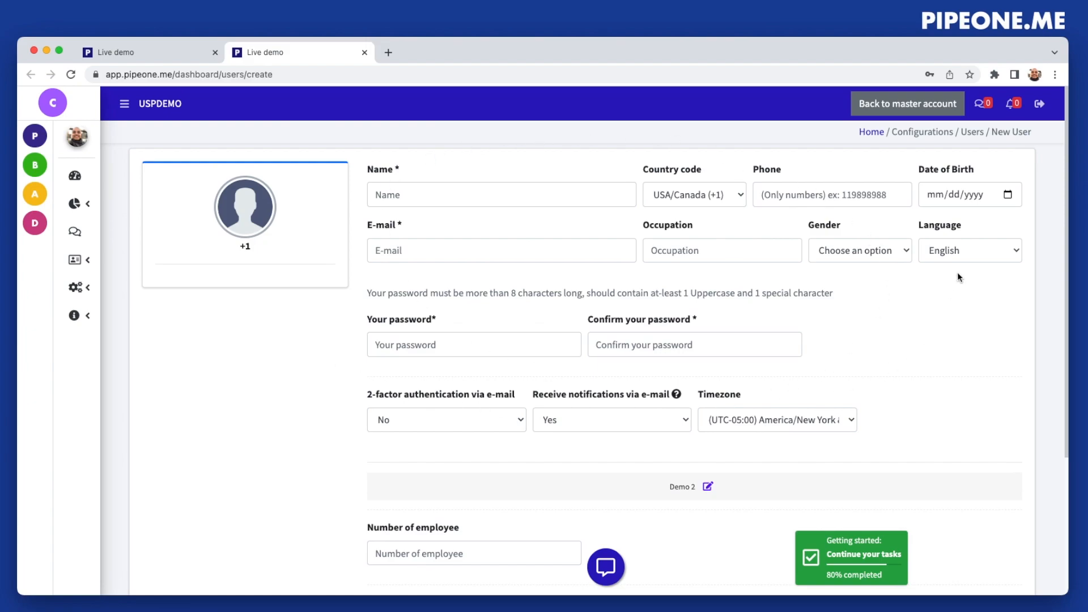
scroll(890, 401, down, 4)
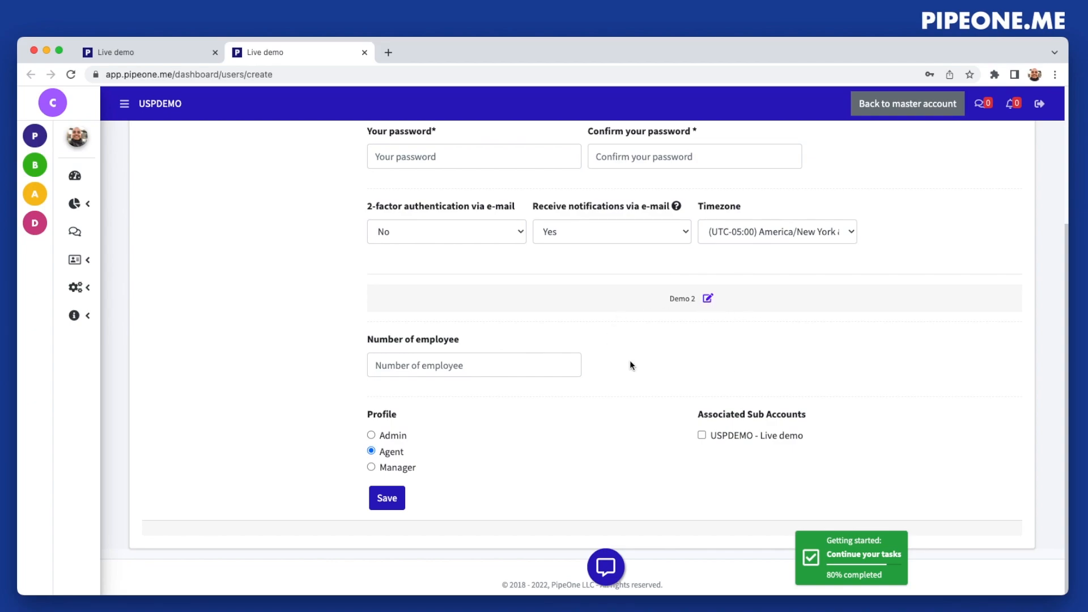
scroll(688, 315, up, 5)
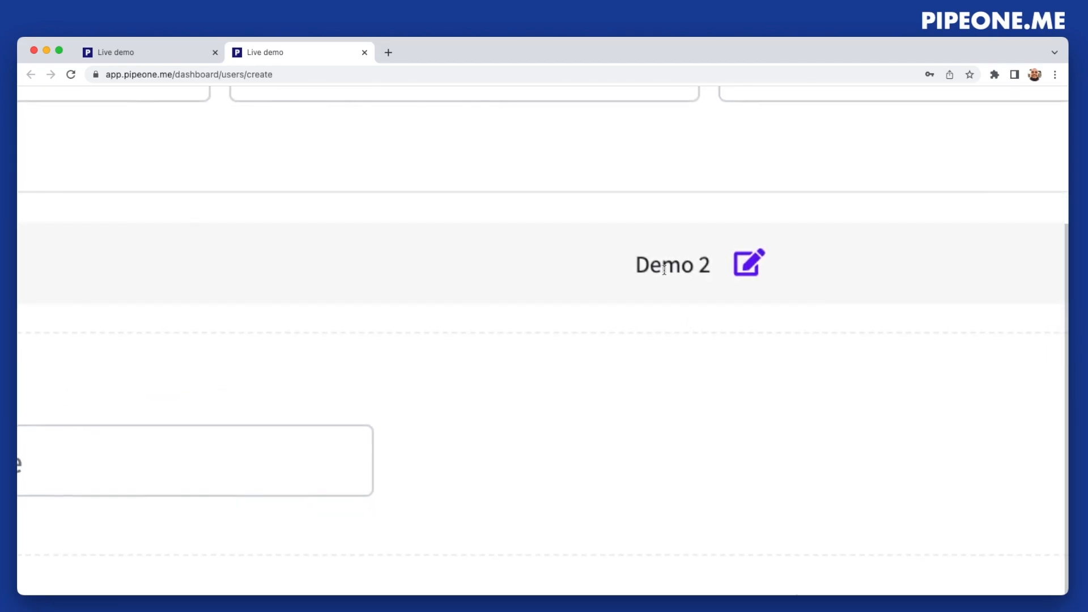
scroll(683, 273, down, 3)
scroll(682, 273, down, 4)
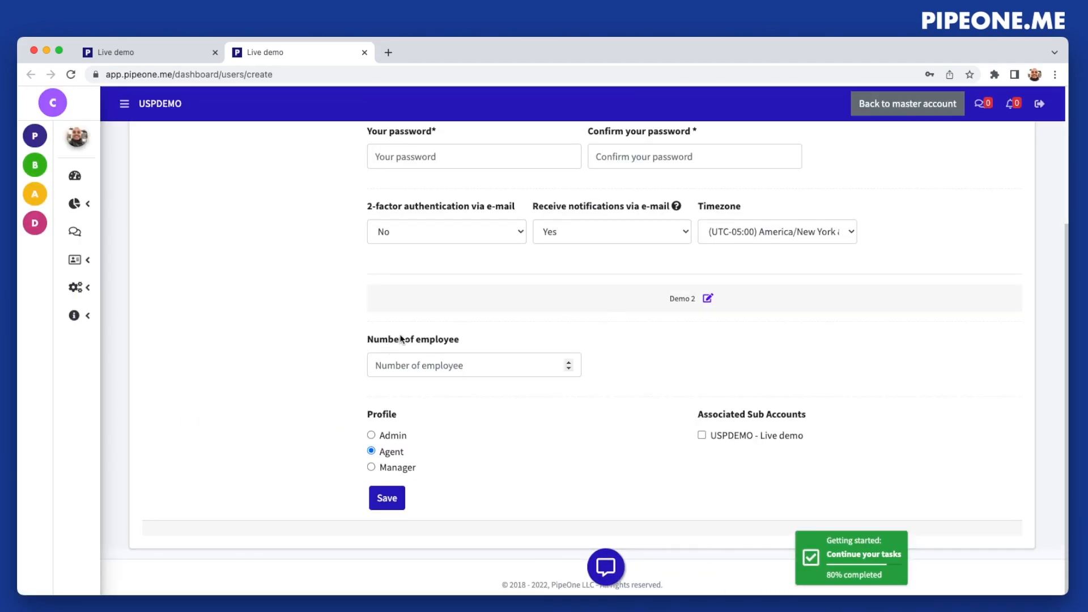
click(435, 368)
text(343325235235)
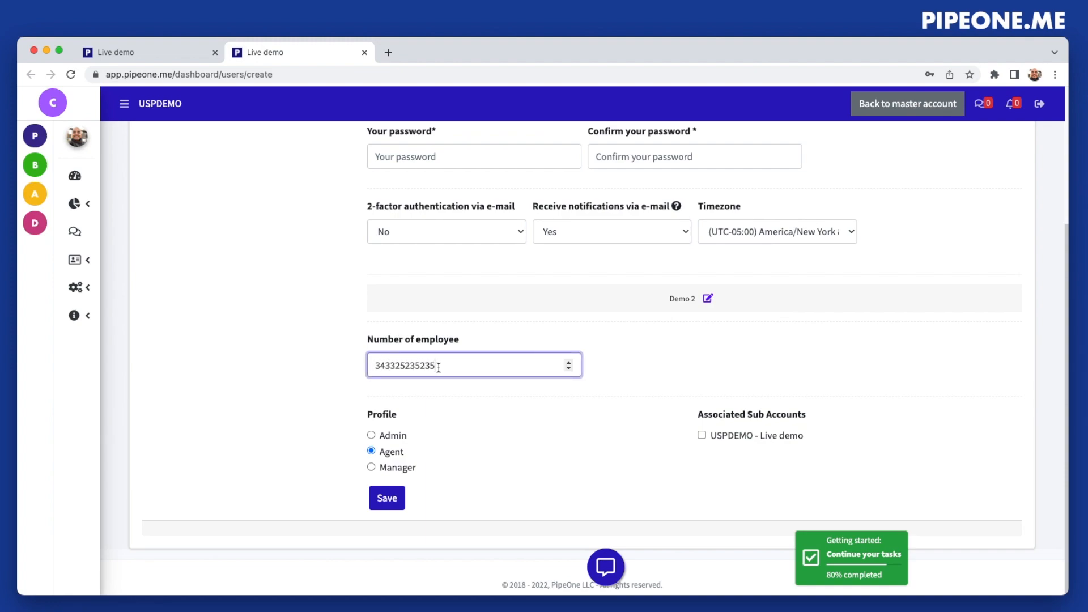
click(608, 359)
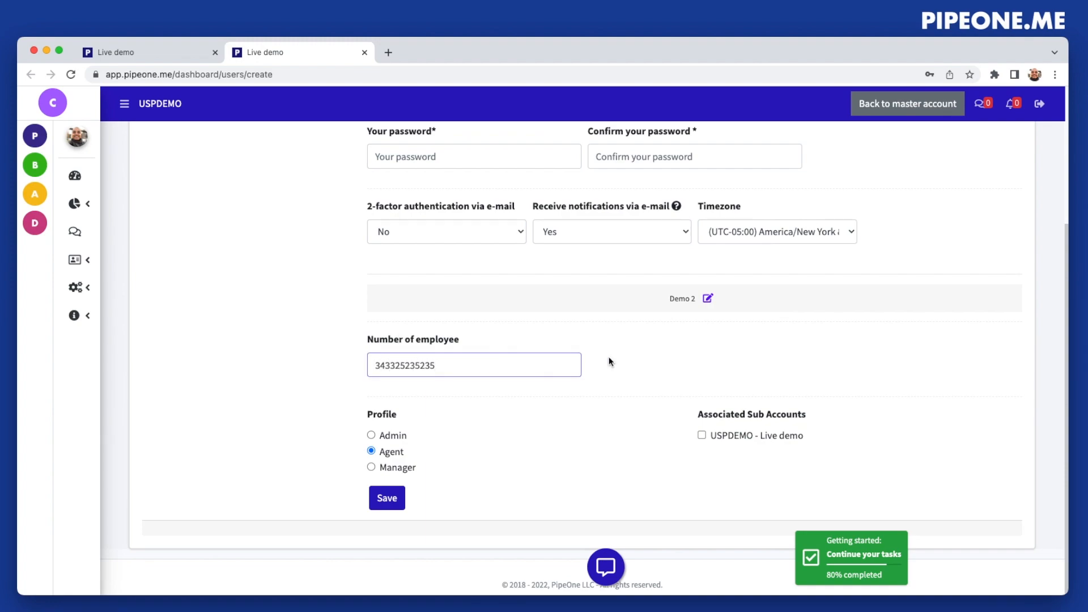
Add a Large Text field named "Comments" with 3 rows to the Demo 2 group from the user form and save it
click(708, 299)
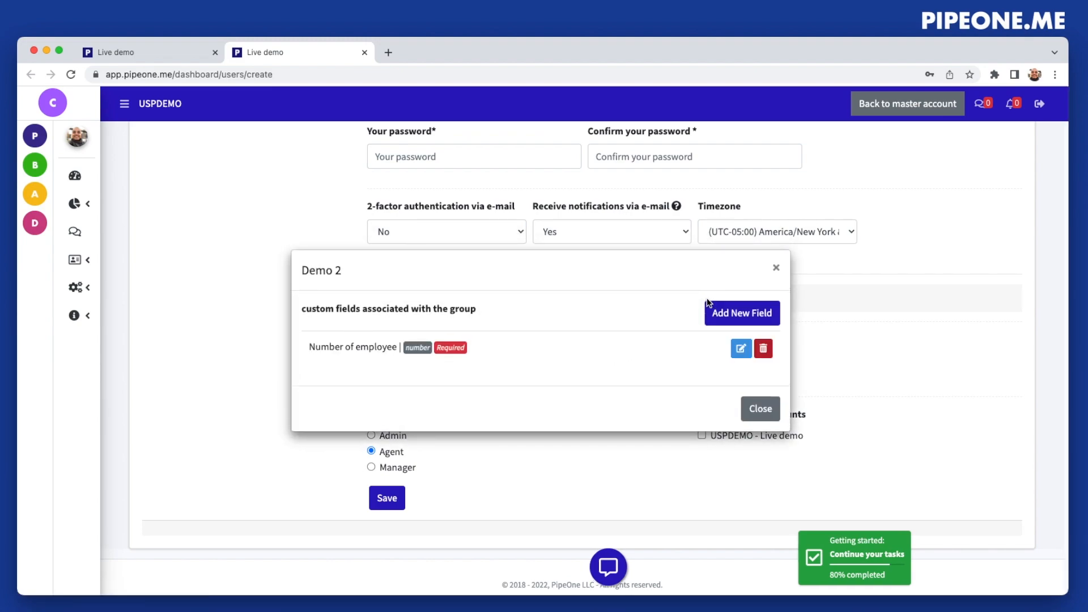
click(736, 311)
click(598, 331)
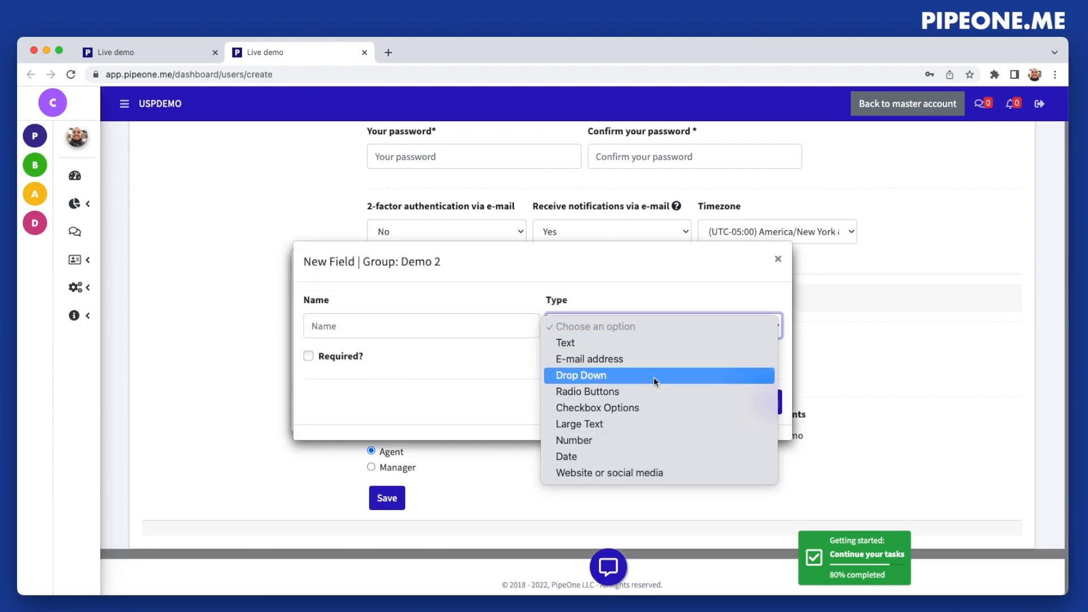
click(579, 424)
click(417, 301)
text(Observation)
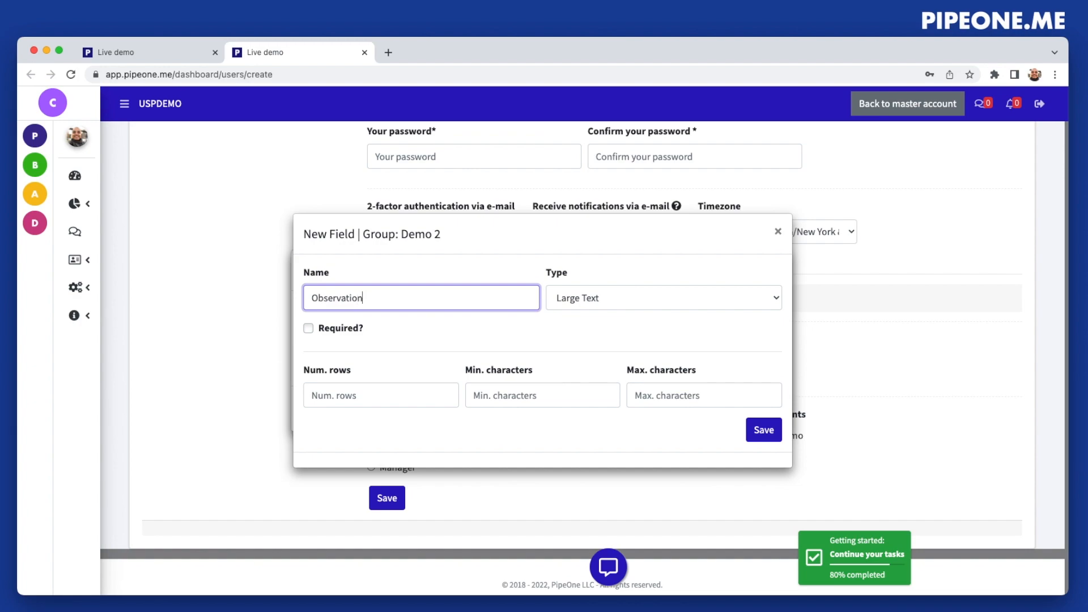
key(super+a)
text(Comments)
click(377, 395)
text(3)
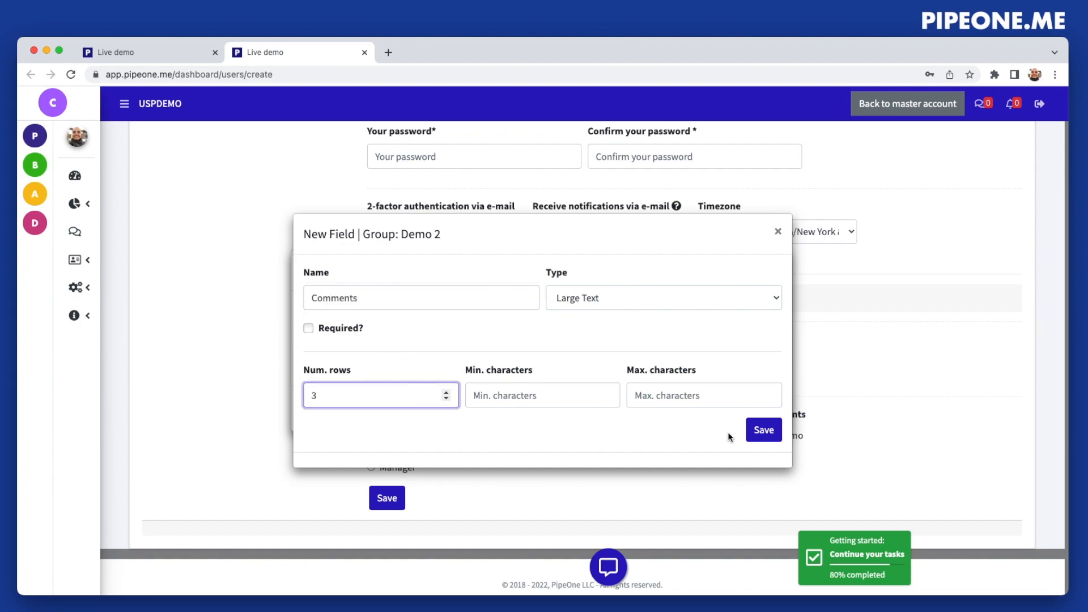
click(762, 429)
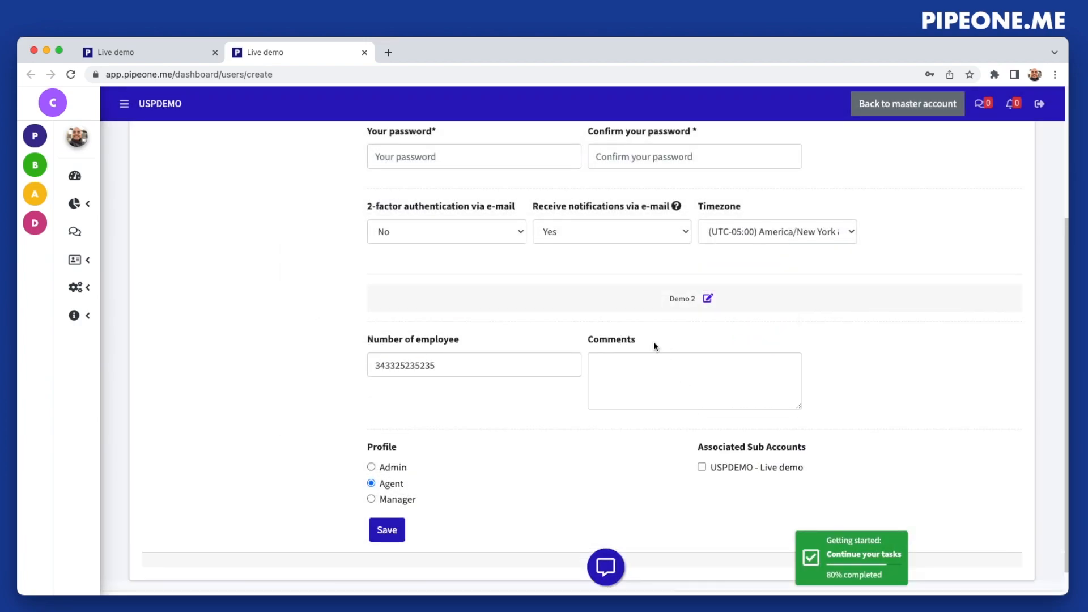